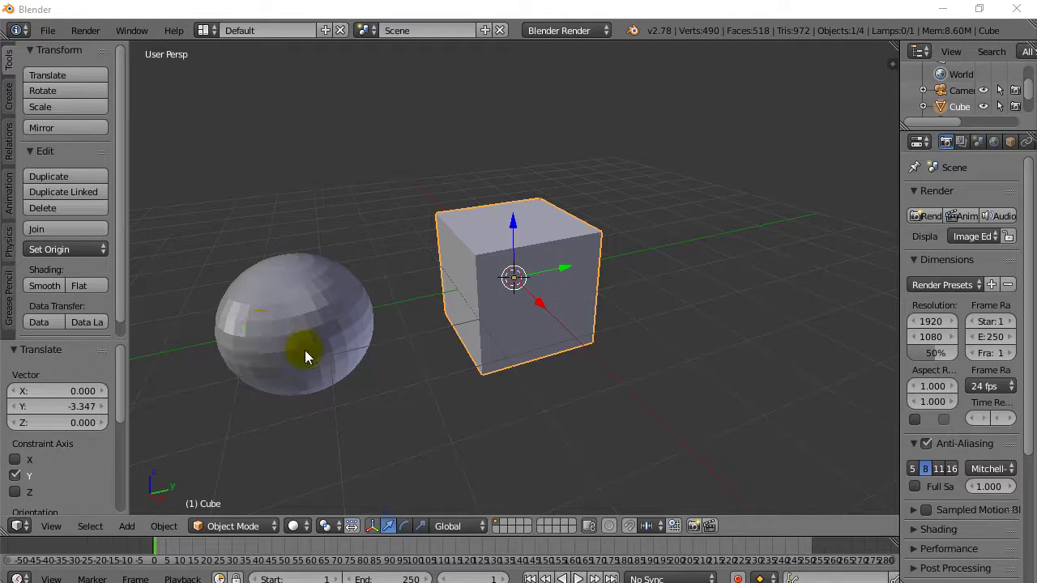
Step: In Edit Mode with face select, select the cube's top face
scroll(497, 247, "up", 2)
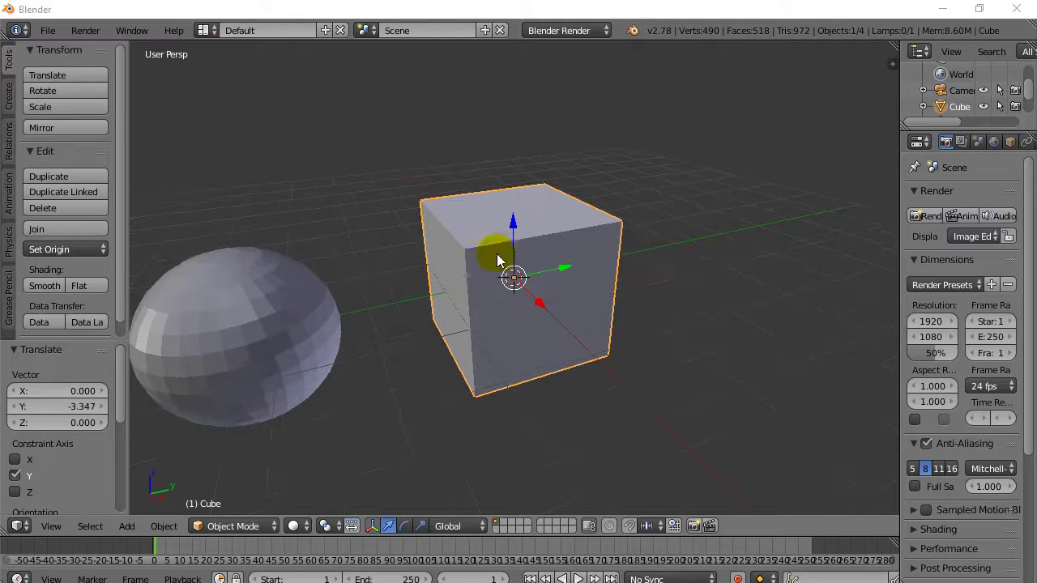
scroll(496, 254, "up", 1)
scroll(496, 257, "down", 1)
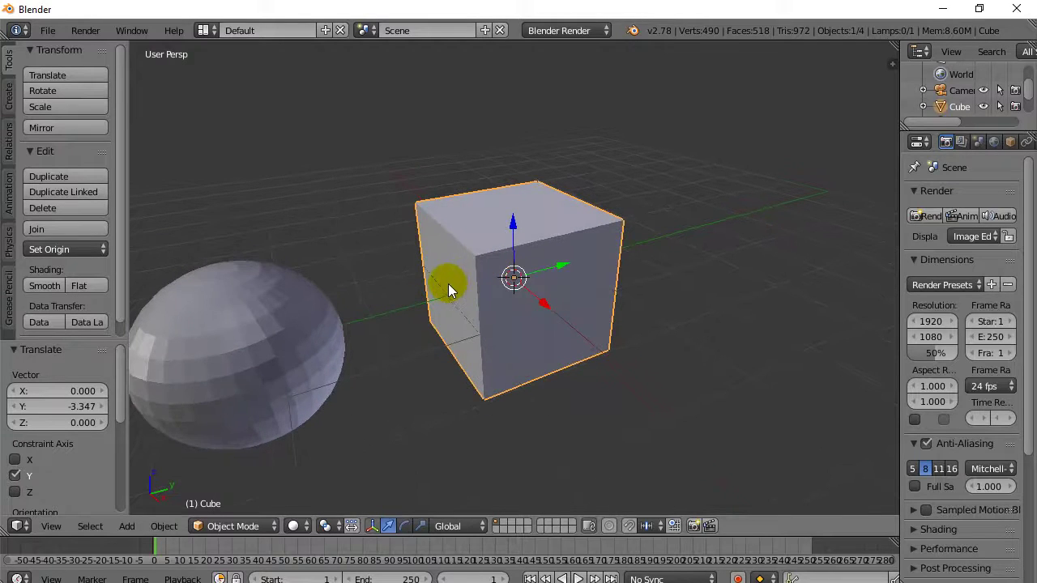
key("Tab")
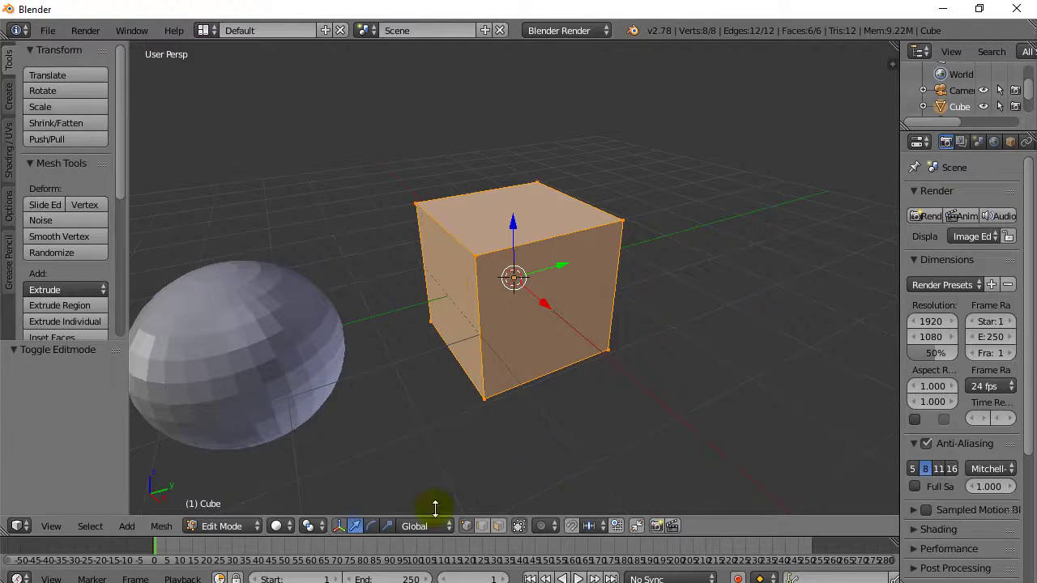
left_click(497, 527)
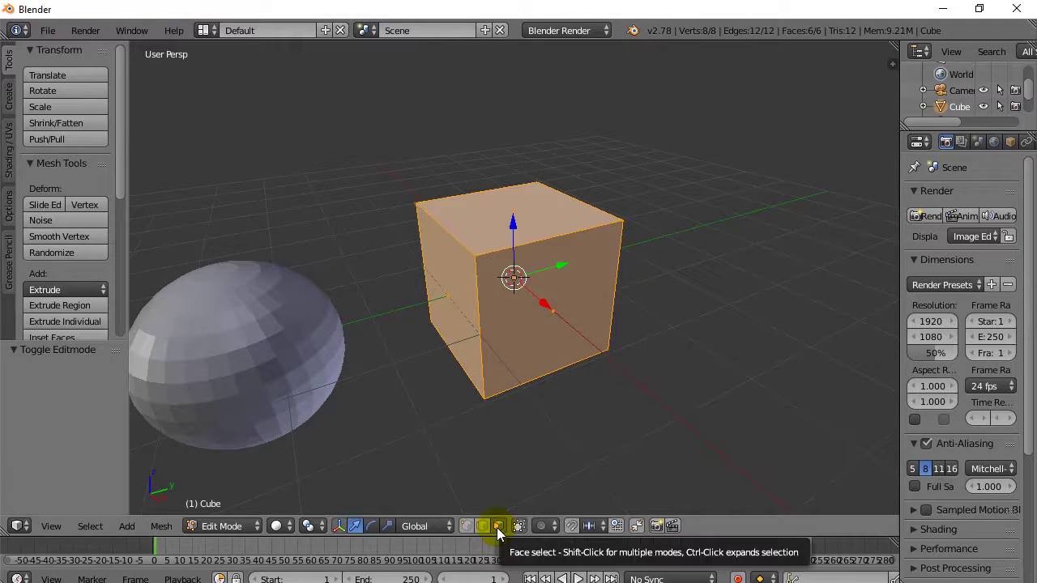
right_click(489, 224)
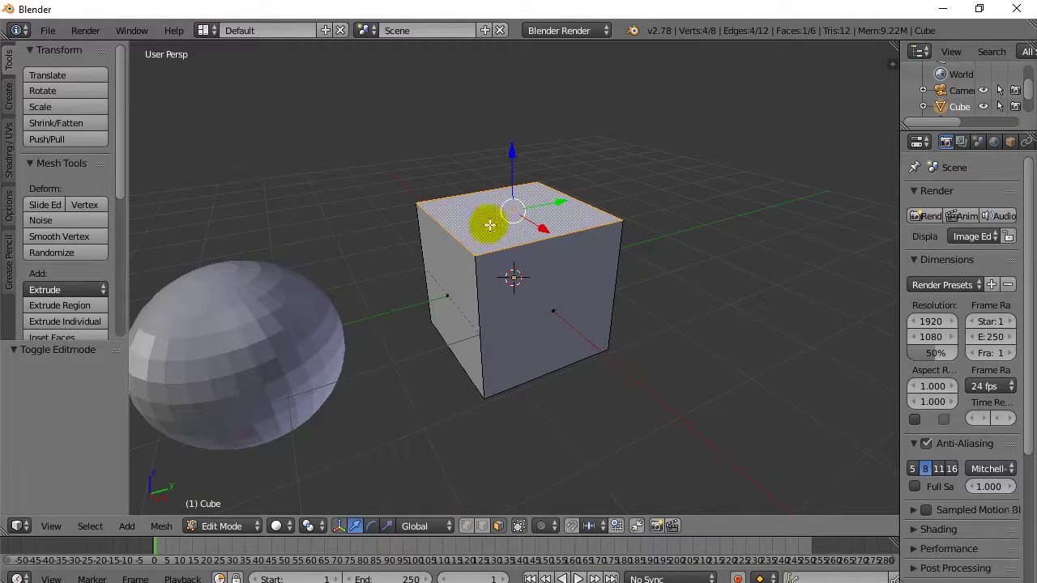
Step: Delete the selected top face to open the box, then select the bottom face
middle_click_drag(355, 376, 356, 401)
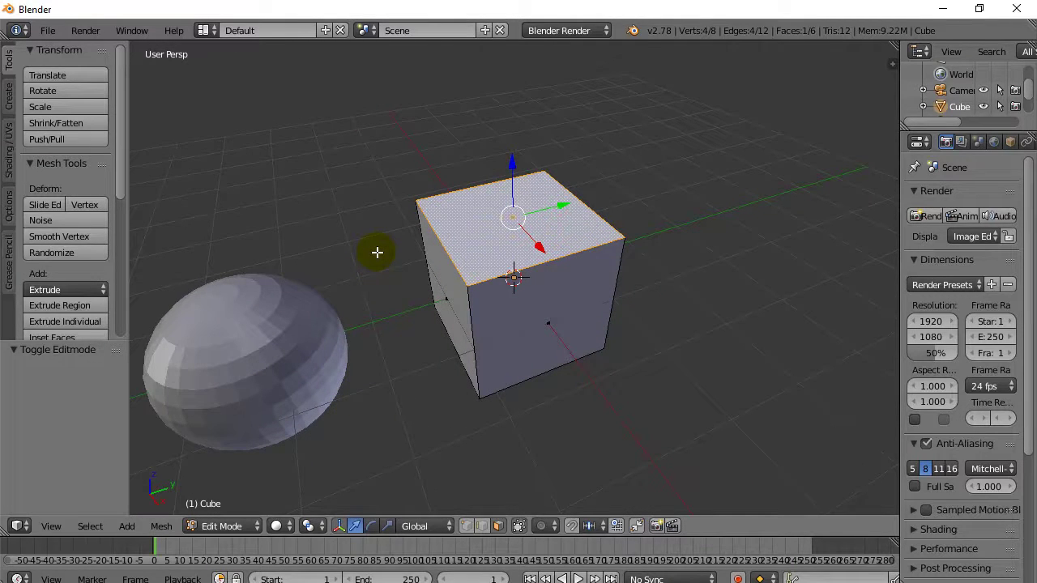
key("x")
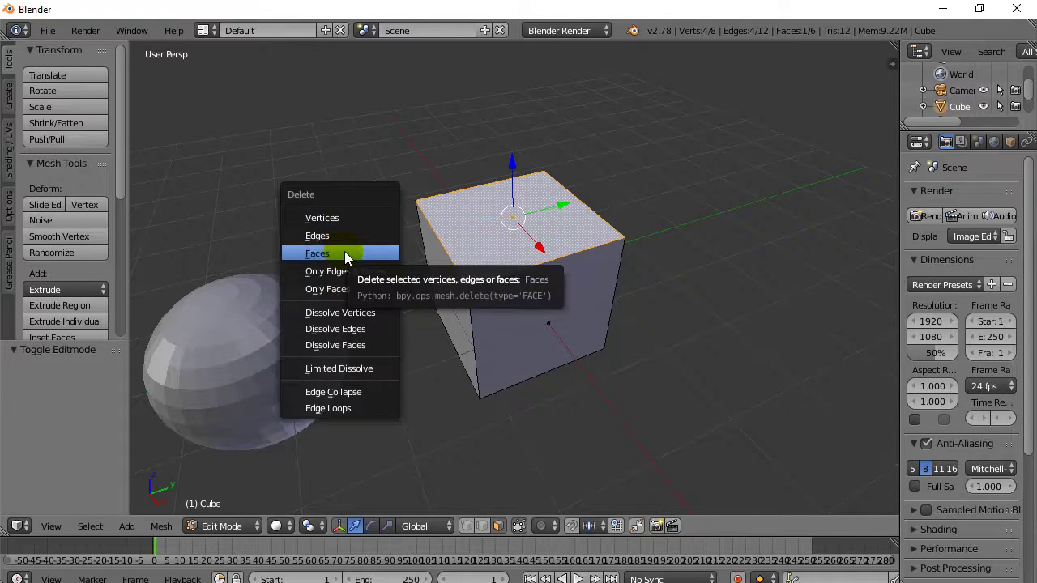
left_click(345, 254)
middle_click_drag(345, 250, 365, 308)
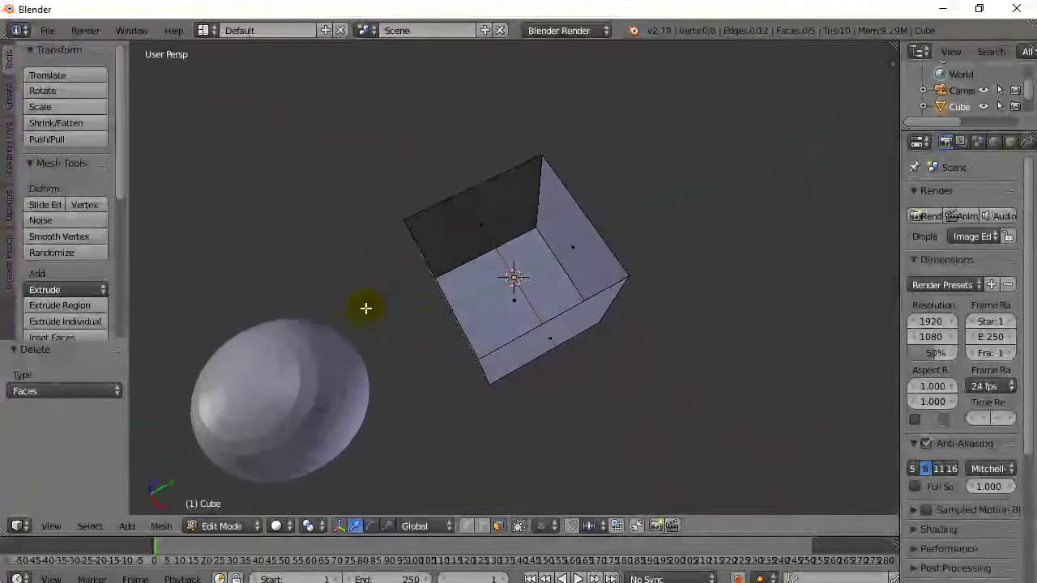
right_click(504, 297)
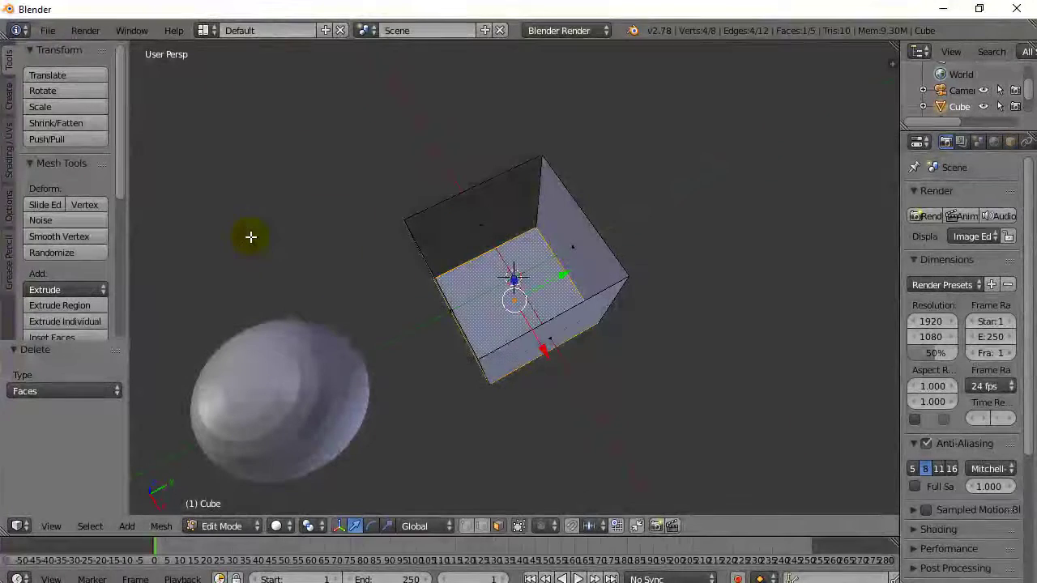
Step: Delete the cube's selected bottom face so the box is open at both ends
key("x")
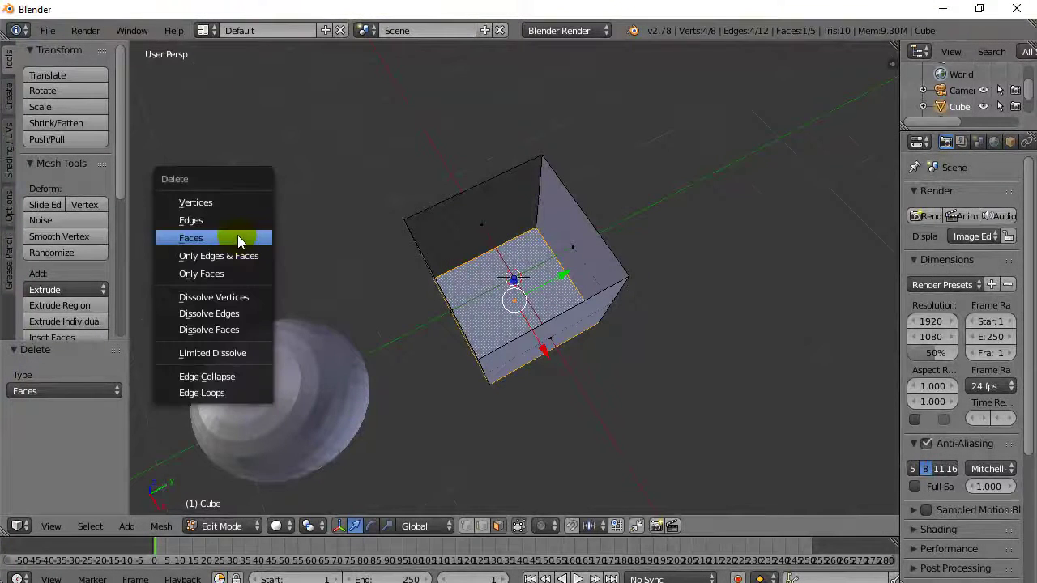
left_click(237, 237)
middle_click_drag(375, 222, 361, 130)
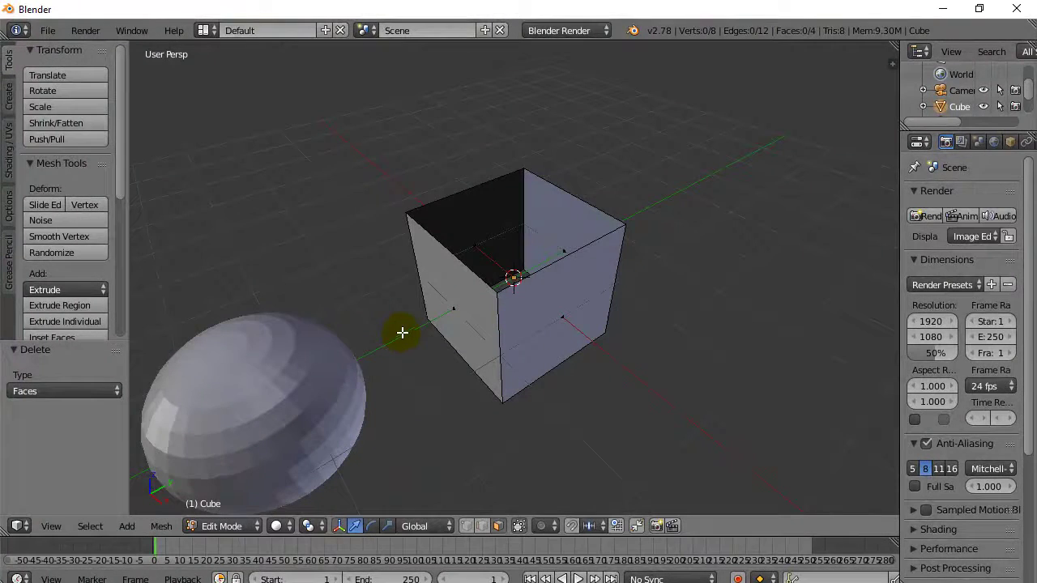
left_click(482, 526)
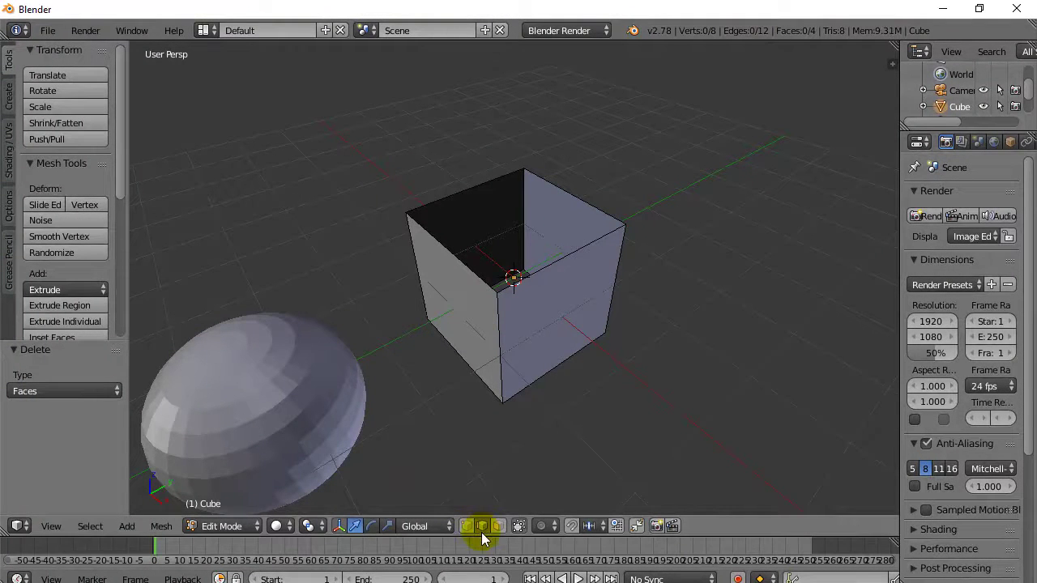
Step: In edge select, select the cube's four top rim edges
right_click(456, 188)
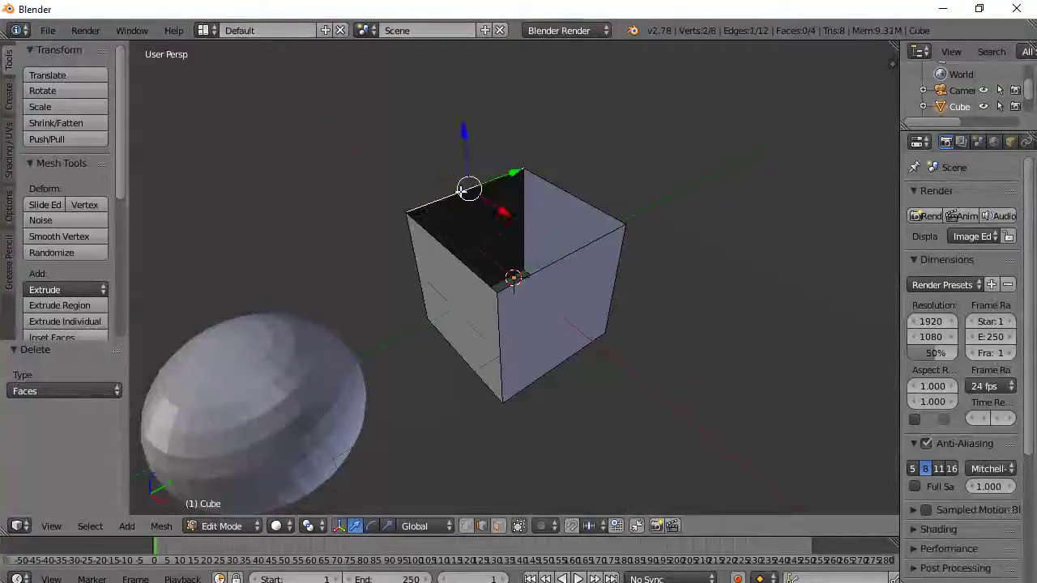
right_click(561, 188, "shift")
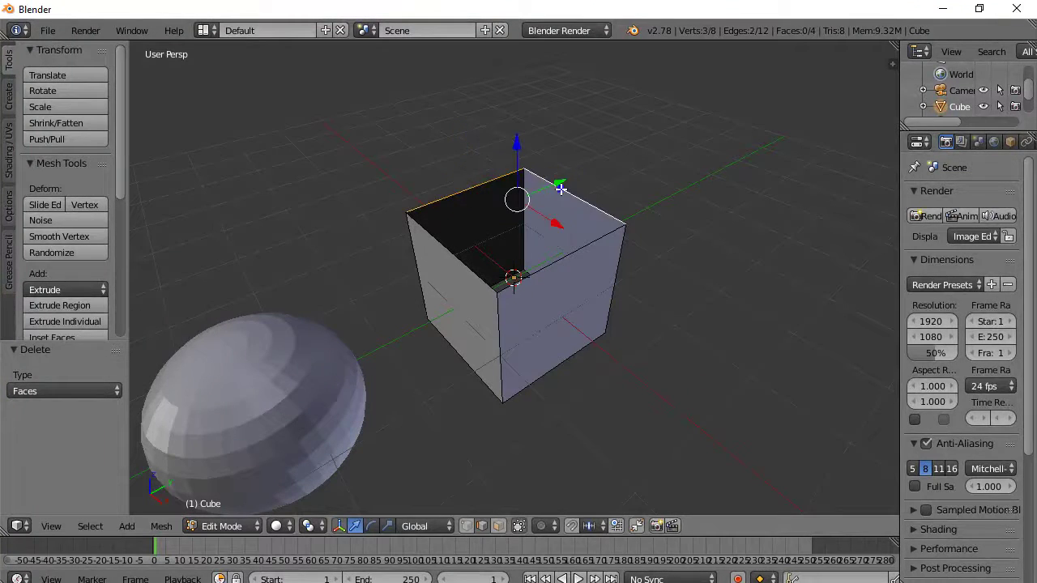
right_click(555, 258, "shift")
right_click(444, 256, "shift")
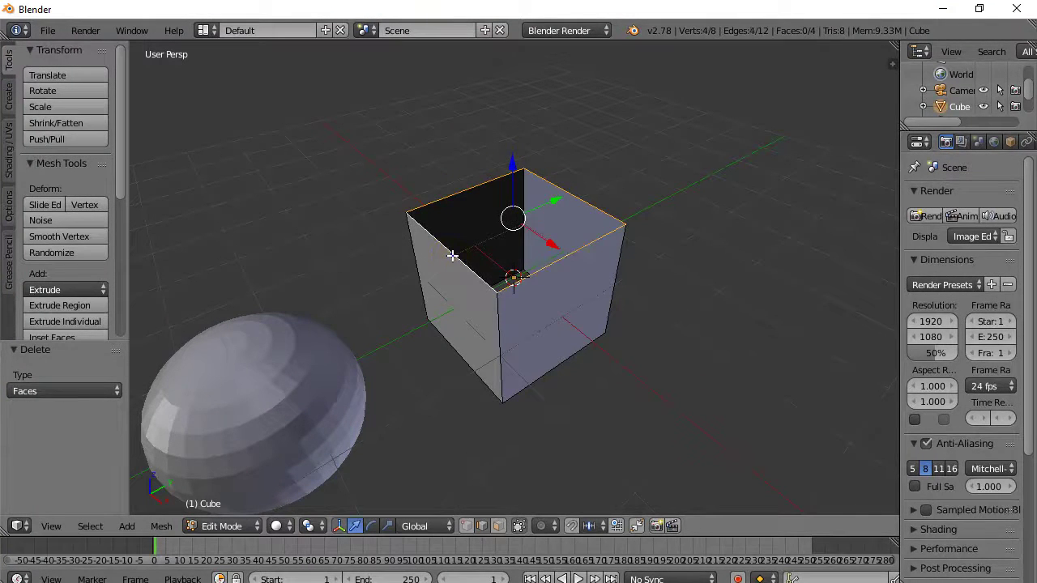
right_click(456, 193)
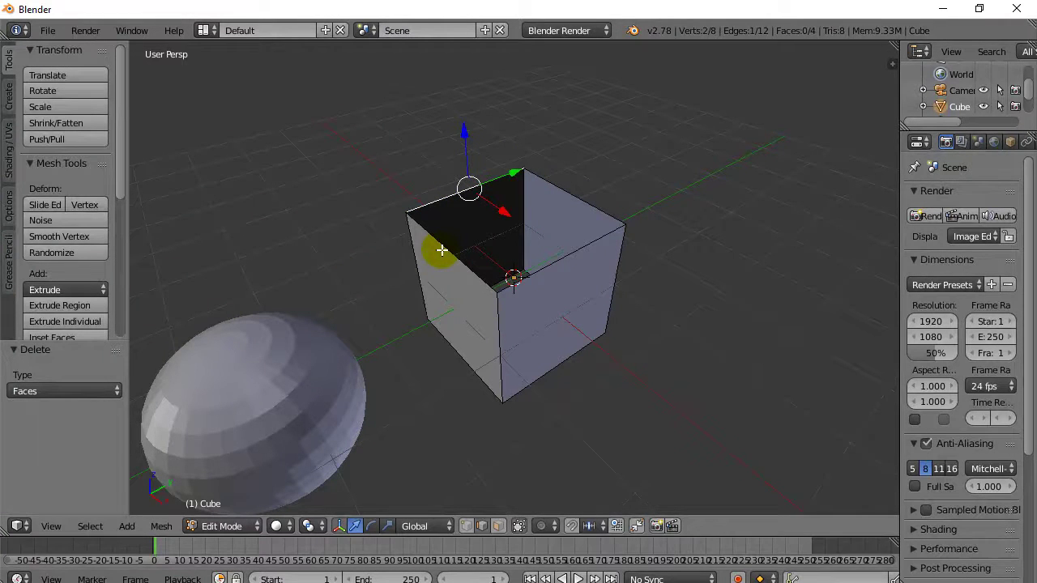
right_click(560, 189)
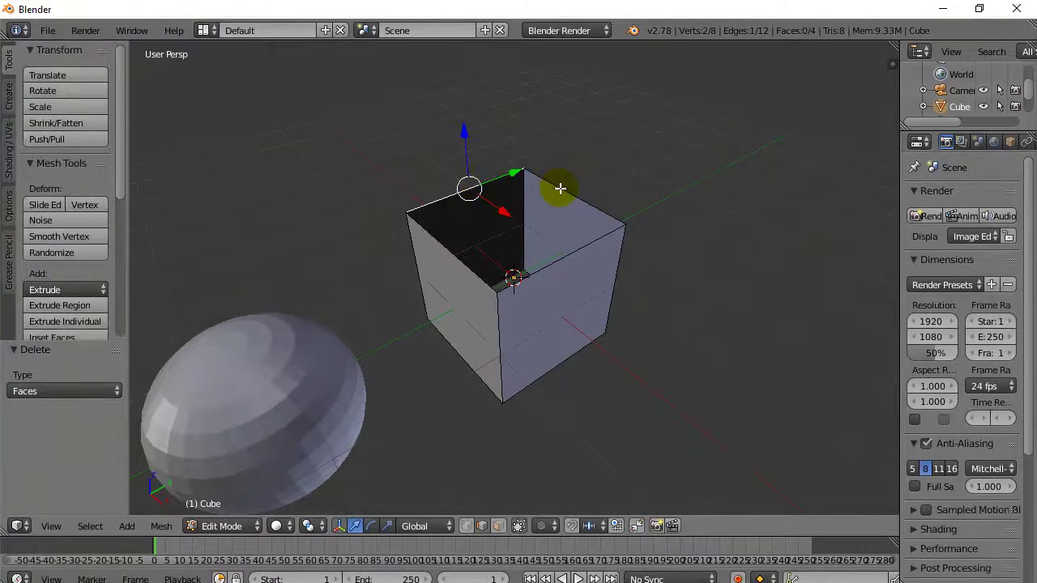
right_click(560, 188, "alt")
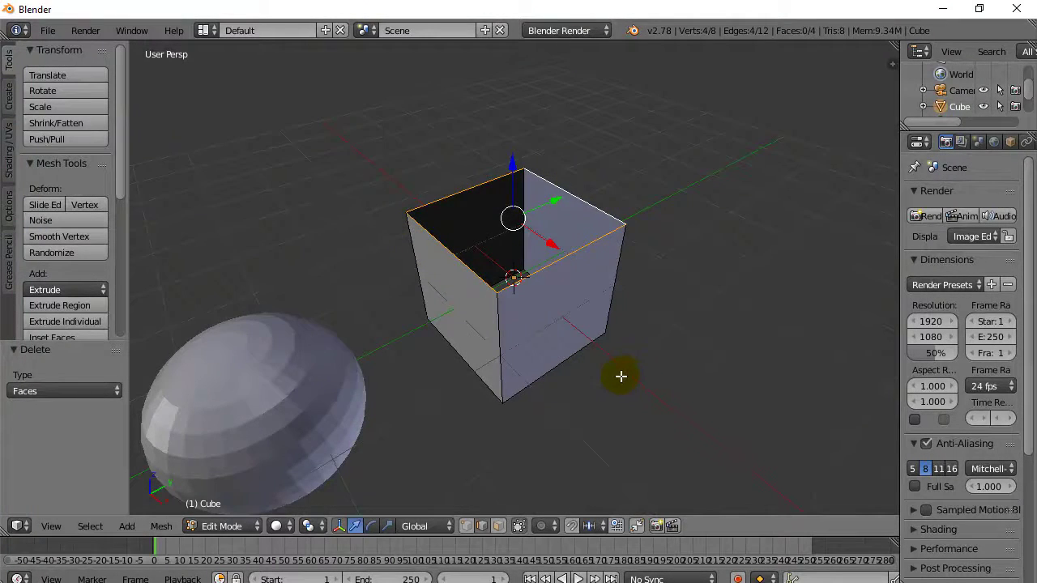
Step: Fill the four selected top edges with a new face
mouse_move(621, 375)
middle_mouse_down()
mouse_move(609, 409)
mouse_move(585, 394)
mouse_move(613, 394)
middle_mouse_up()
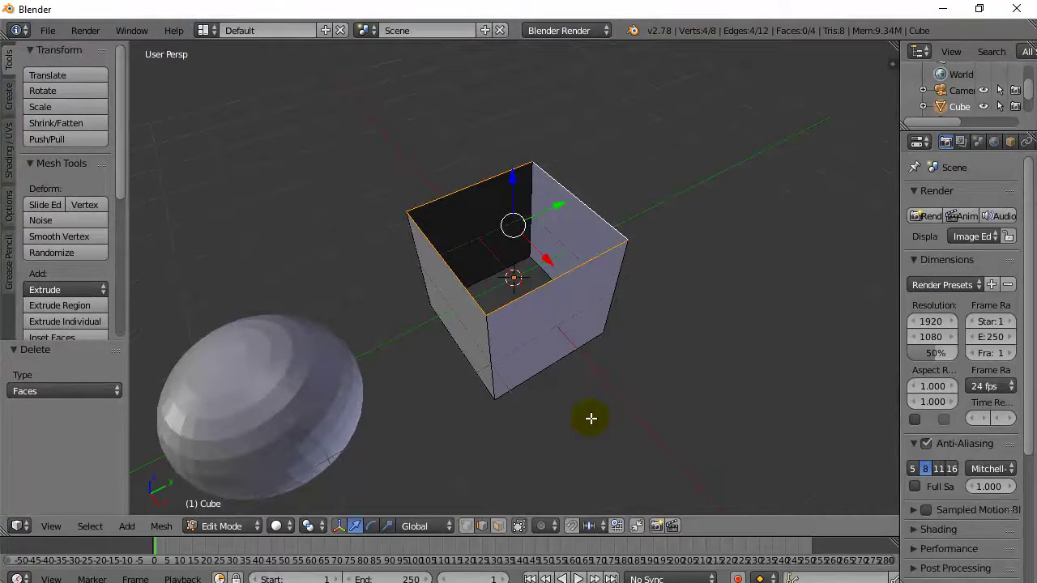
key("f")
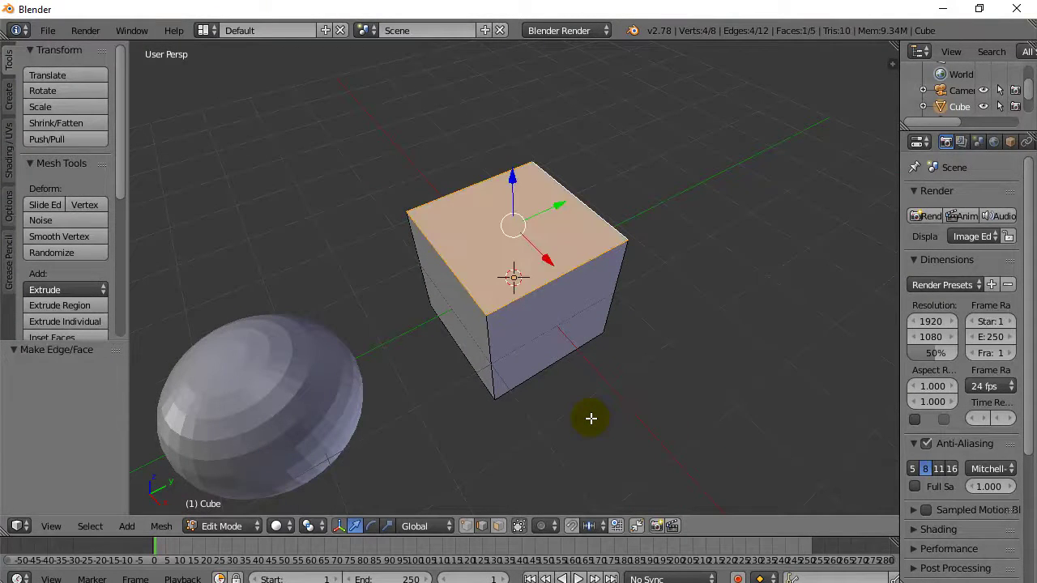
middle_click_drag(629, 426, 649, 394)
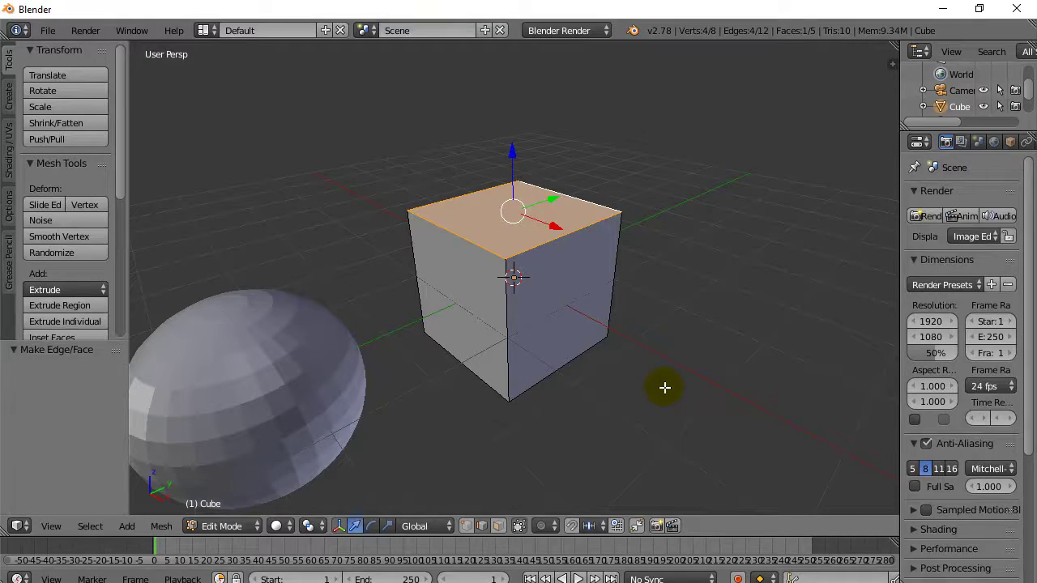
middle_click_drag(664, 388, 657, 185)
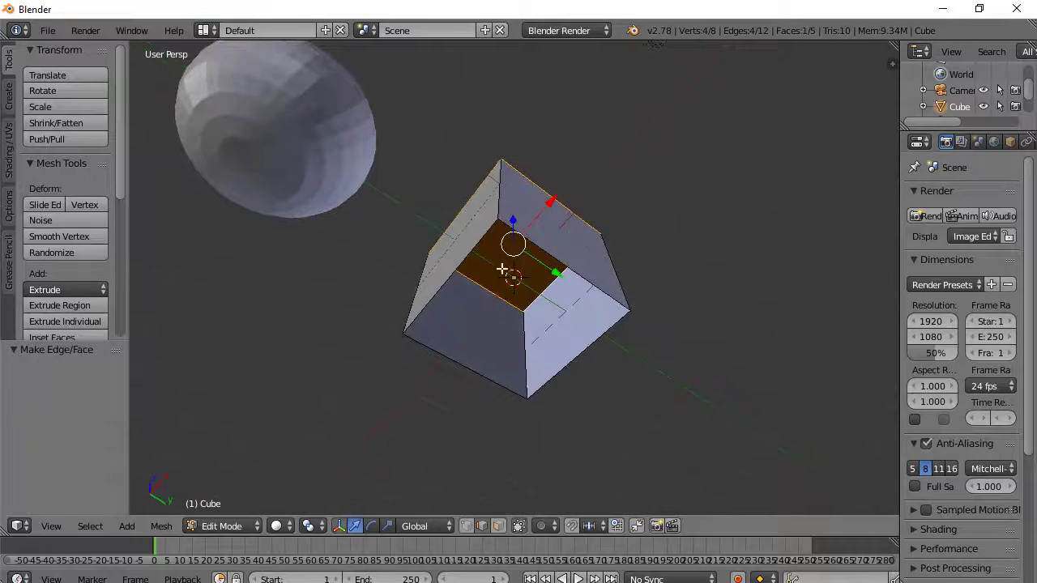
Step: Select the bottom rim edges and fill them with a face, closing the cube
right_click(466, 259)
left_click(466, 259)
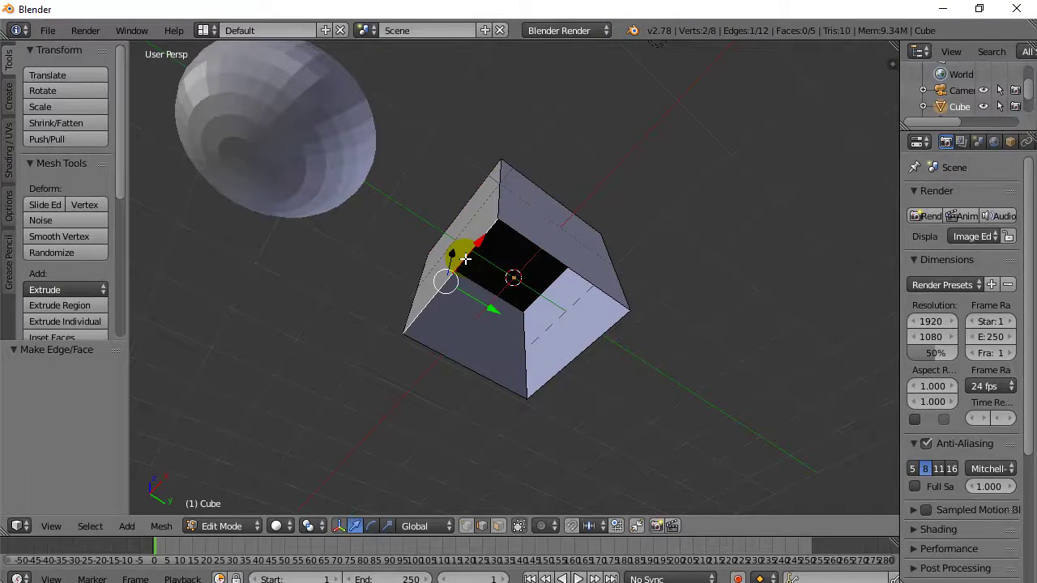
left_click(528, 236)
right_click(535, 238)
right_click(583, 349, "ctrl")
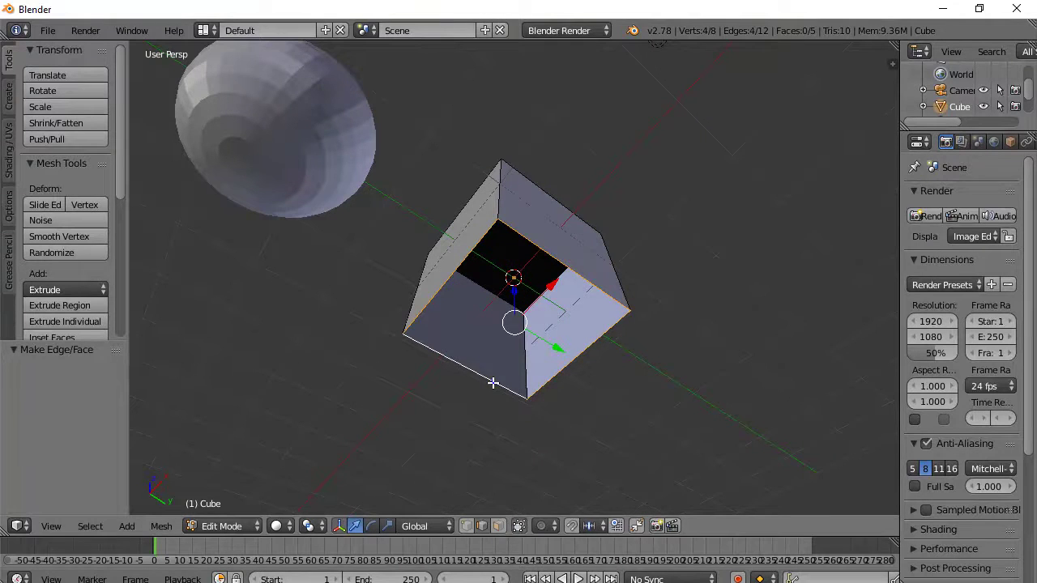
key("f")
middle_click_drag(339, 335, 348, 529)
middle_click_drag(634, 427, 553, 433)
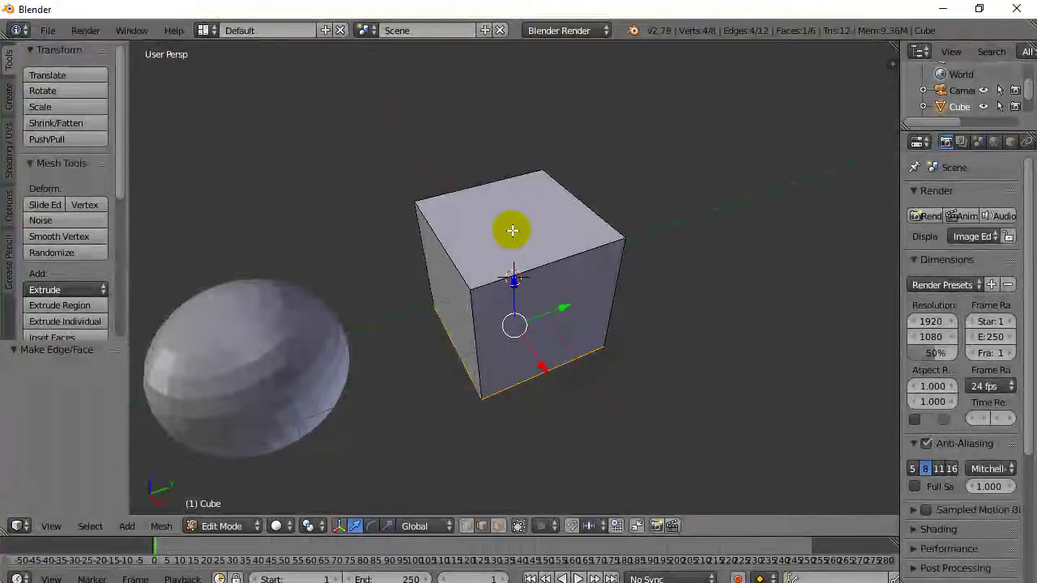
Step: In Object Mode, move the cube aside and reset the sphere's location with Alt+G
key("Tab")
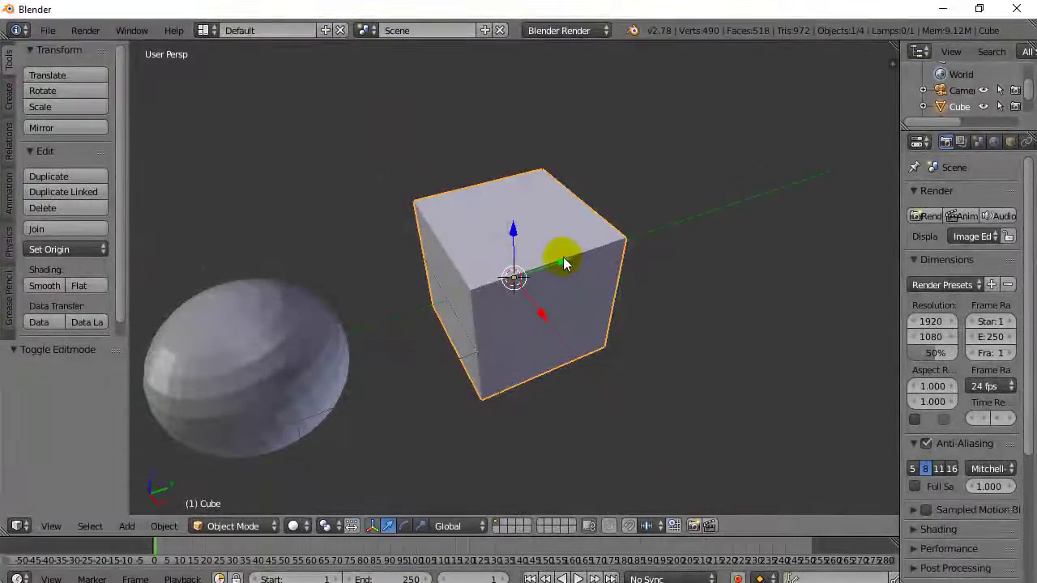
left_click_drag(565, 268, 832, 179)
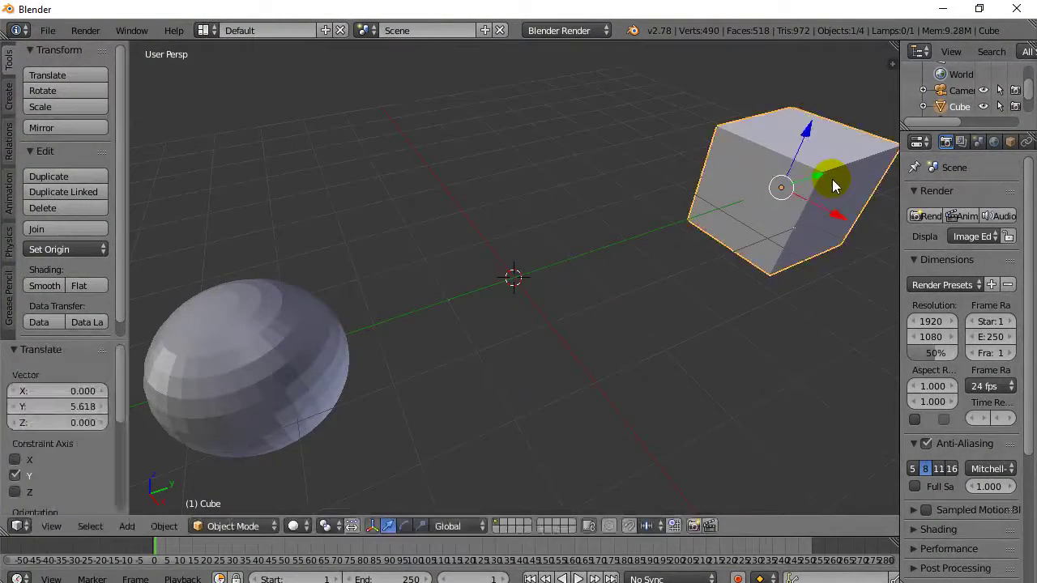
right_click(308, 394)
left_click_drag(319, 350, 587, 263)
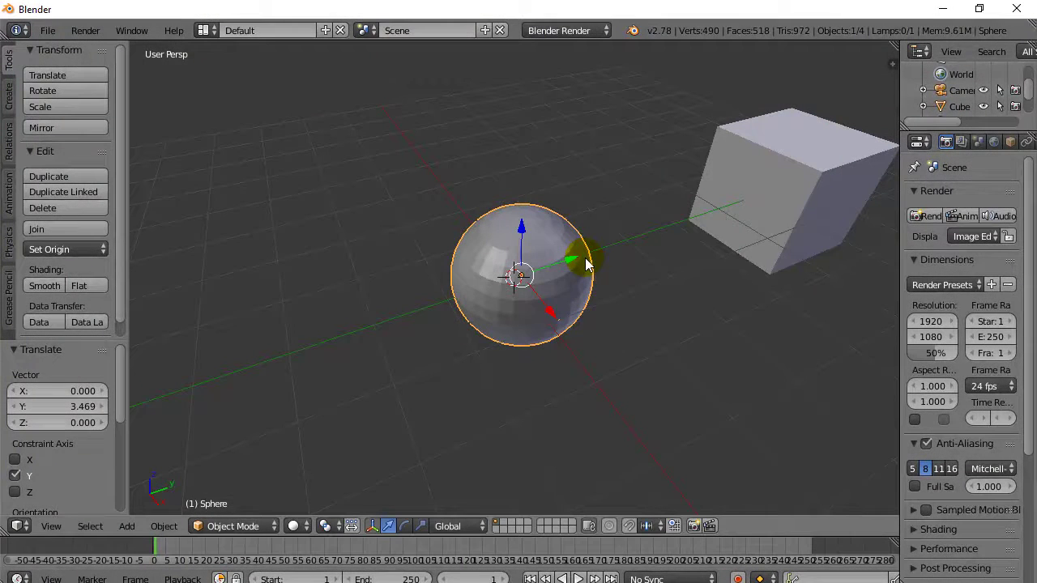
key("alt+g")
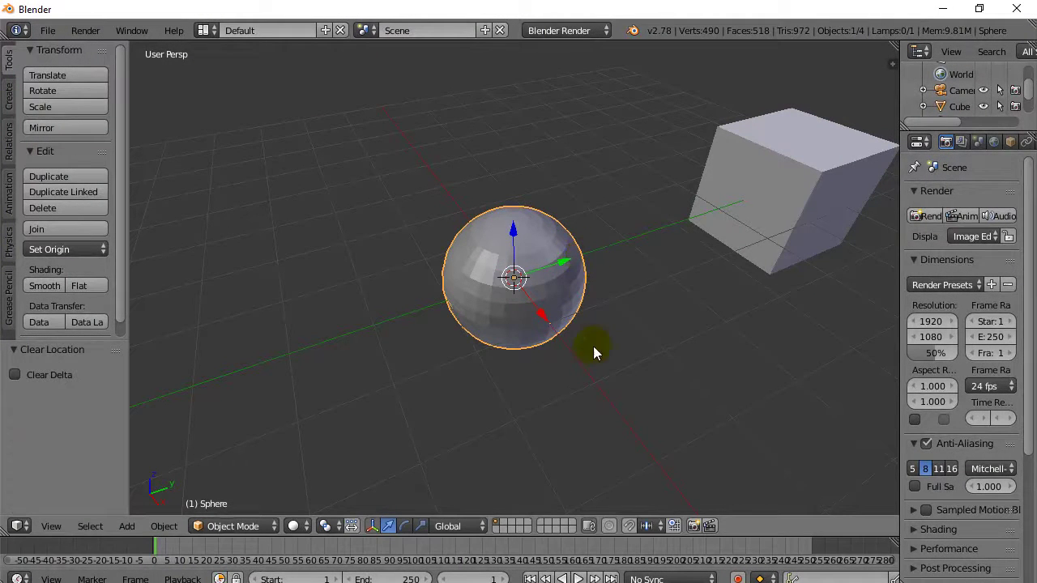
middle_click_drag(610, 371, 597, 348)
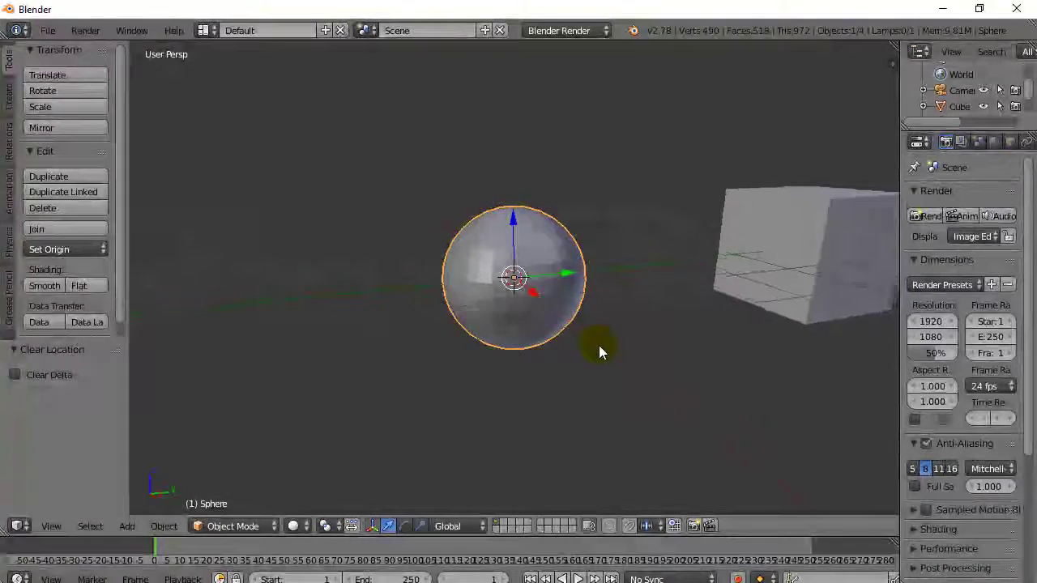
scroll(597, 350, "up", 3)
scroll(584, 351, "down", 1)
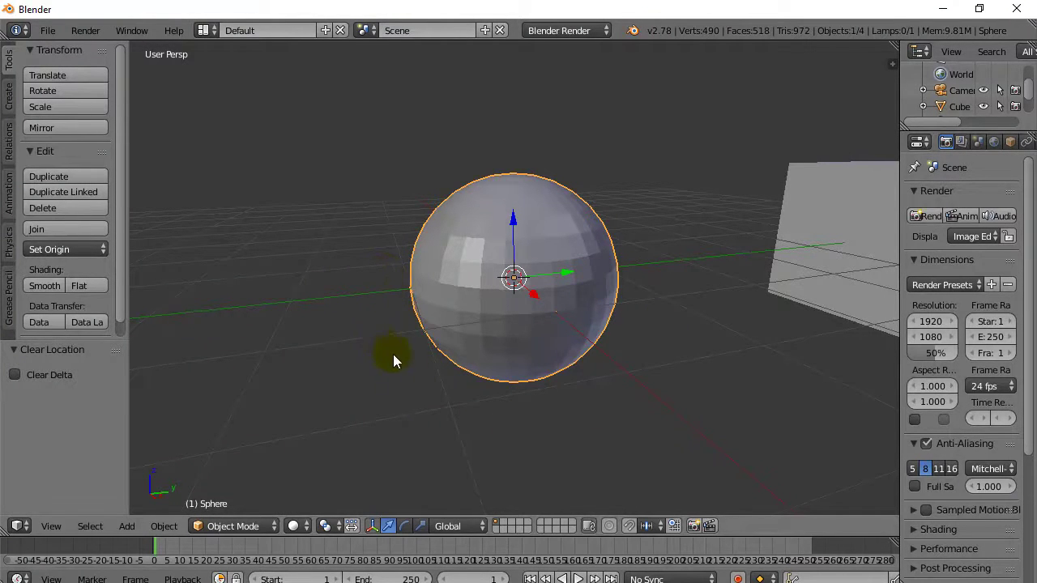
Step: Orbit the view down to a near-level side view of the sphere
mouse_move(434, 381)
middle_mouse_down()
mouse_move(382, 347)
mouse_move(401, 347)
mouse_move(391, 346)
mouse_move(399, 366)
mouse_move(391, 354)
middle_mouse_up()
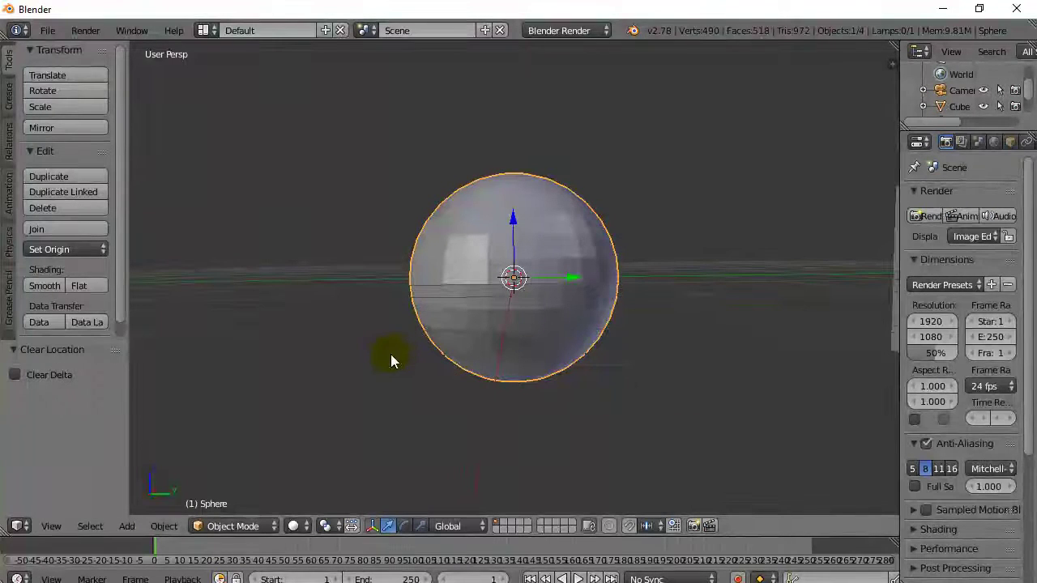
left_click(52, 526)
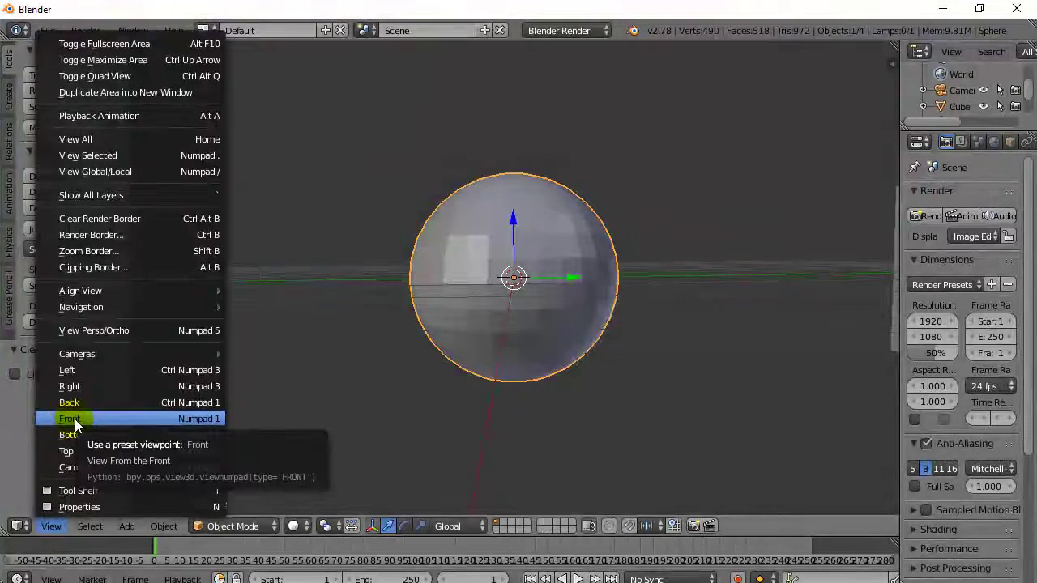
Step: Switch to Front view, then try the right, top and bottom numpad views
left_click(179, 418)
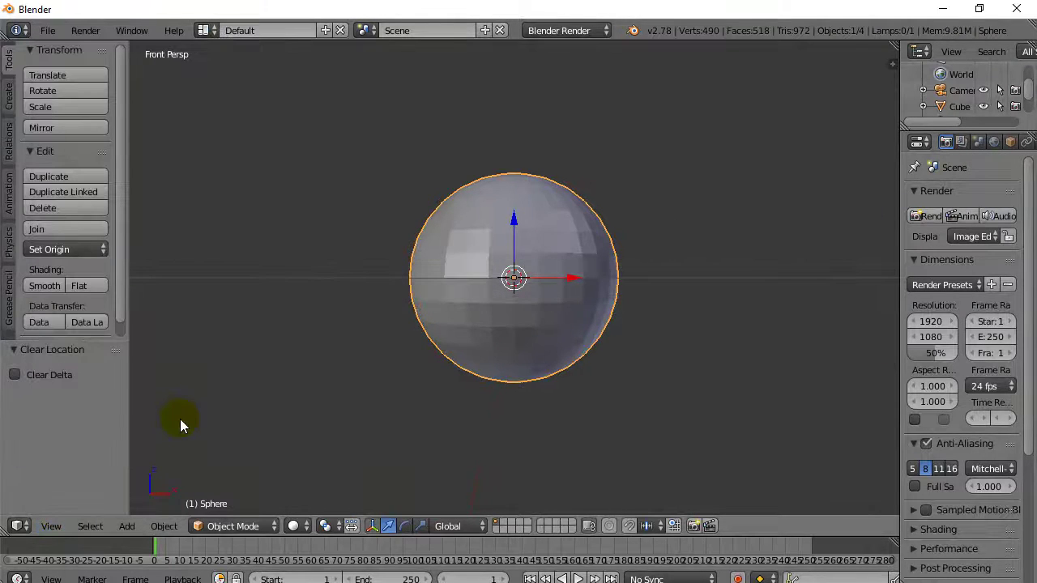
key("KP_3")
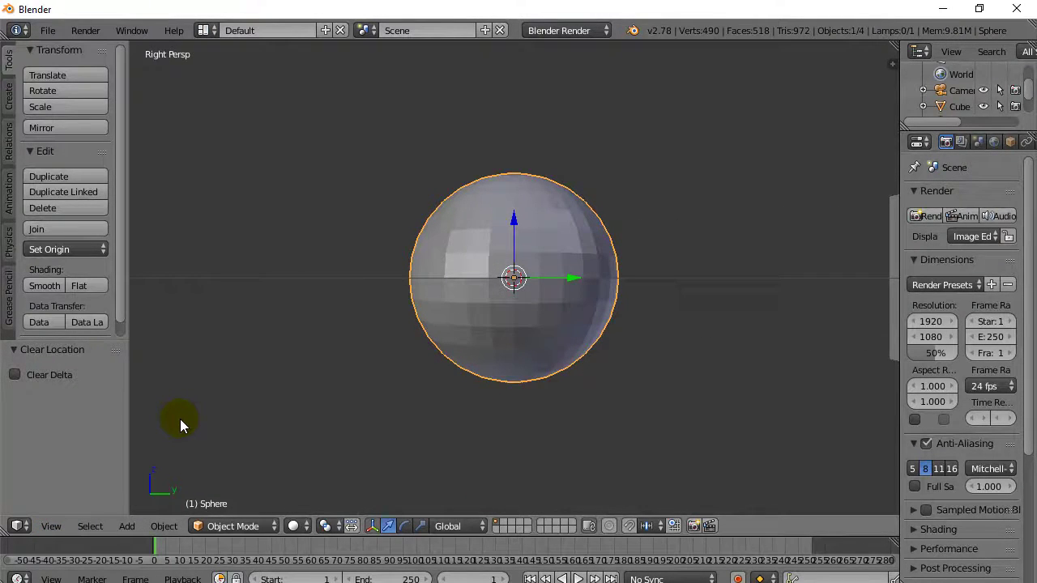
key("KP_7")
key("ctrl+KP_7")
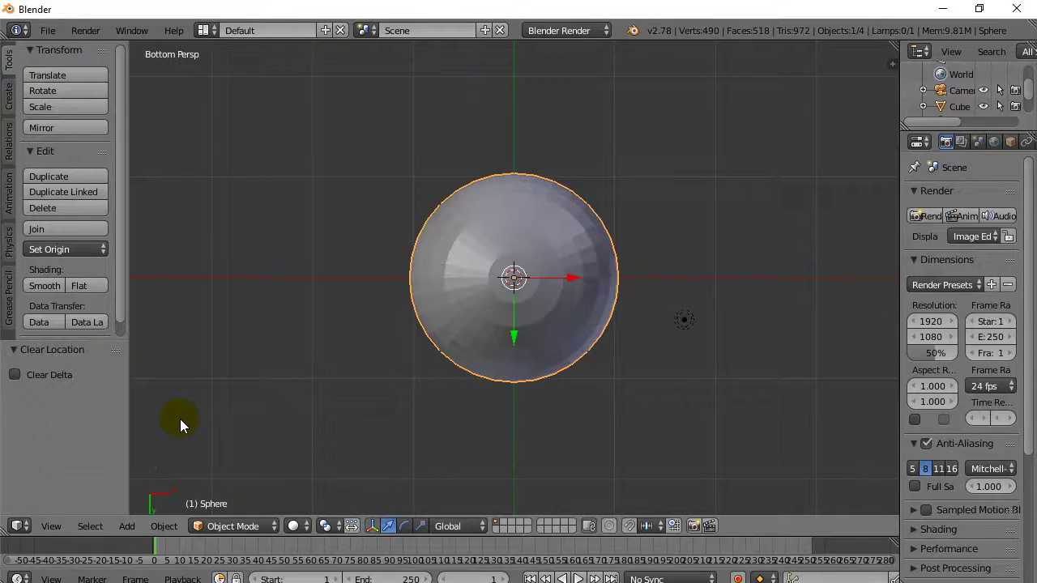
key("KP_7")
key("ctrl+KP_7")
scroll(174, 426, "down", 6)
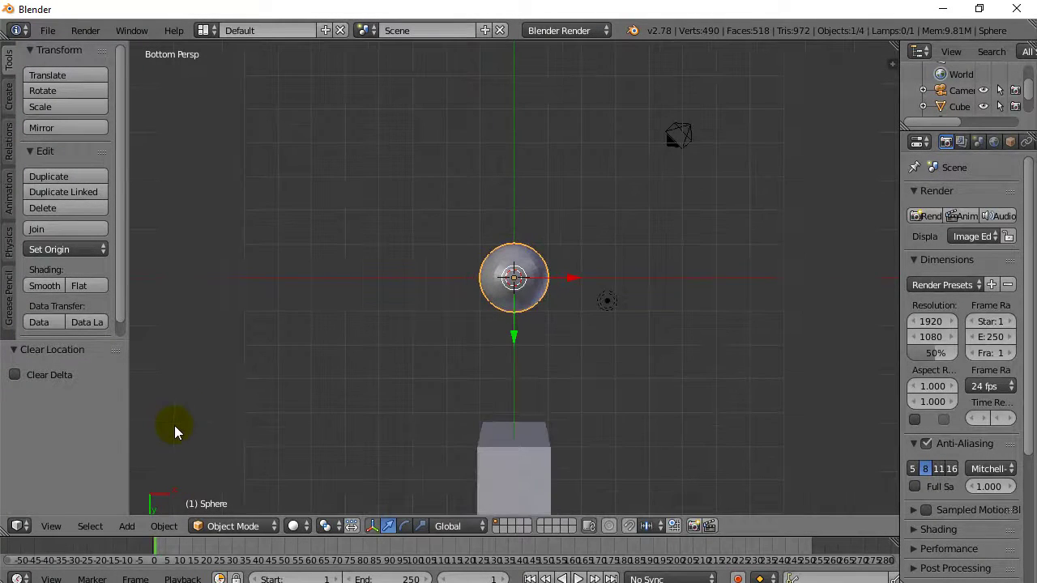
Step: Return to a close Front view and enter Edit Mode on the sphere
key("KP_1")
key("KP_3")
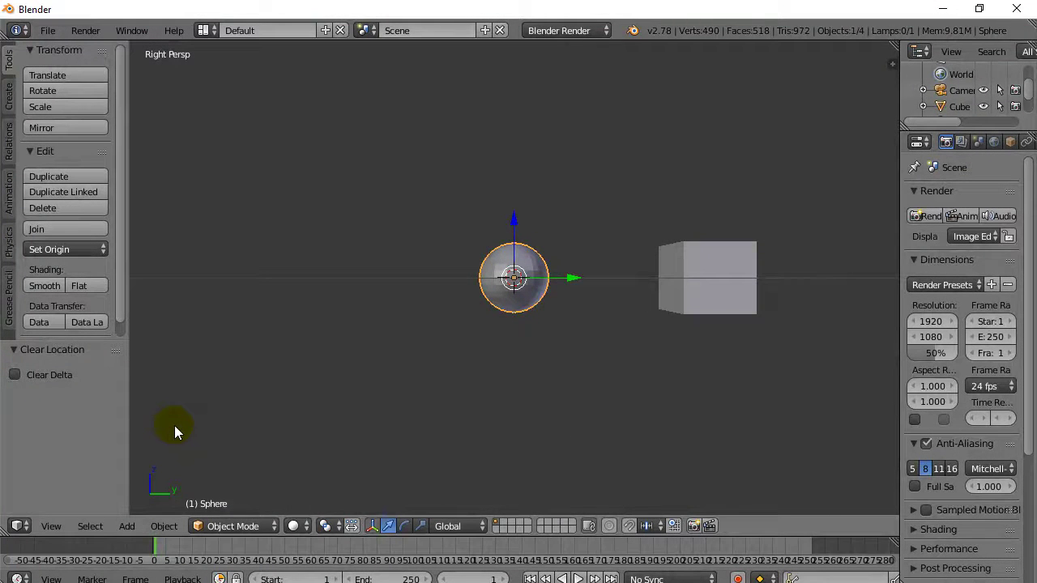
key("ctrl+KP_3")
key("KP_3")
key("KP_7")
key("ctrl+KP_7")
key("KP_1")
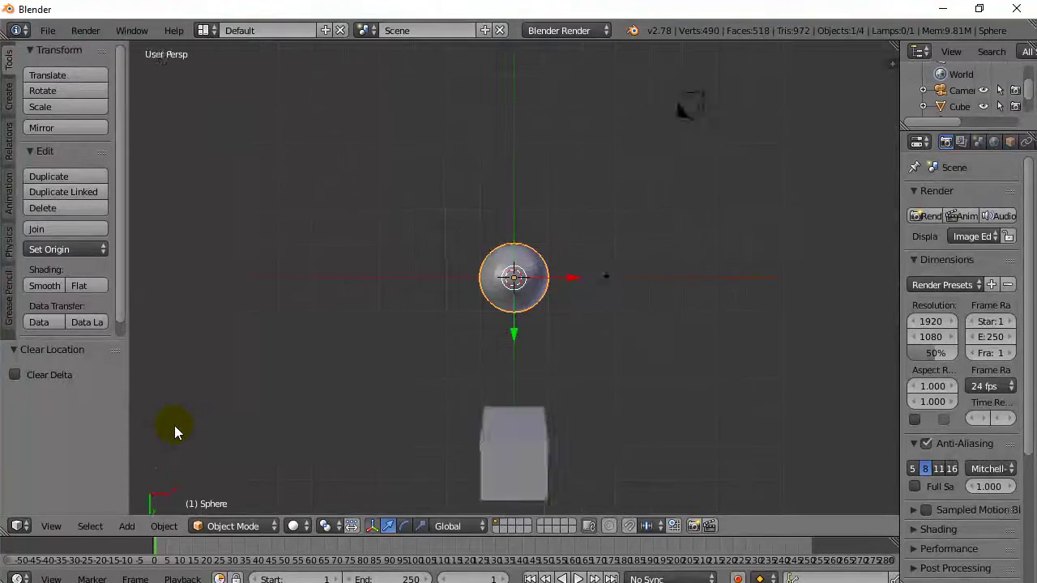
key("KP_3")
key("KP_1")
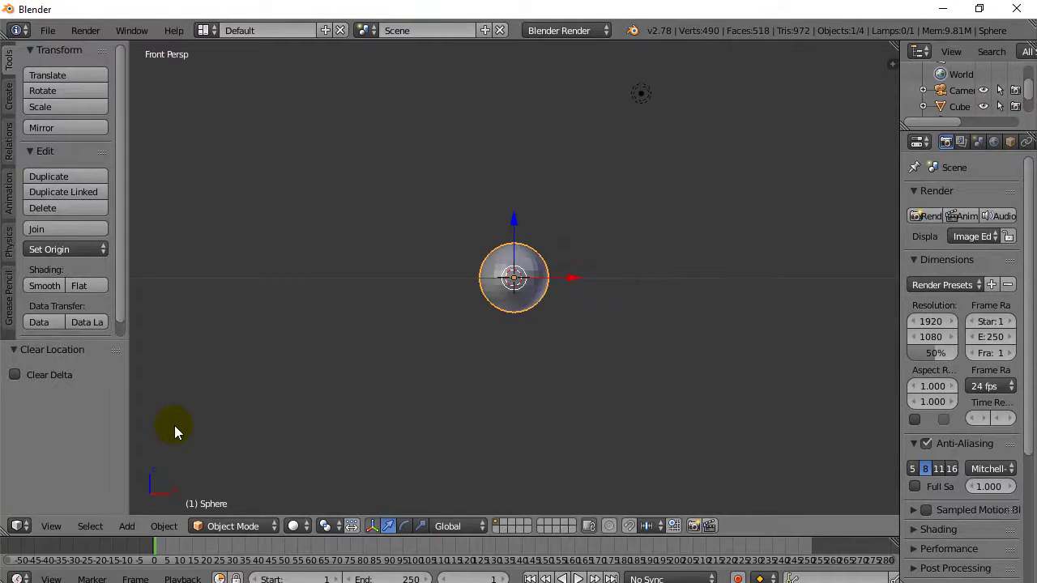
scroll(445, 317, "up", 7)
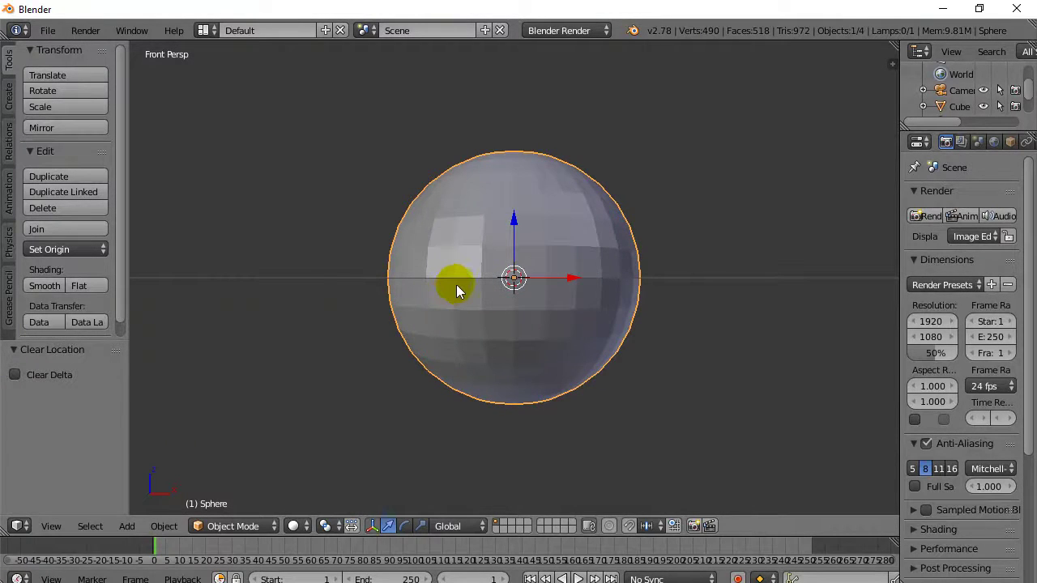
key("Tab")
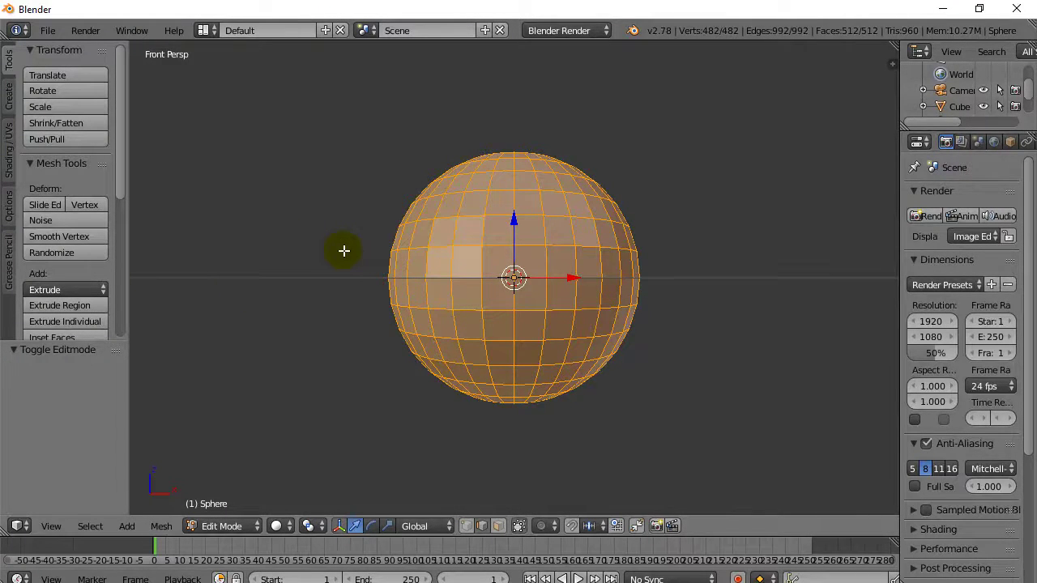
Step: Deselect all the sphere's vertices using A and Select > (De)select All
key("a")
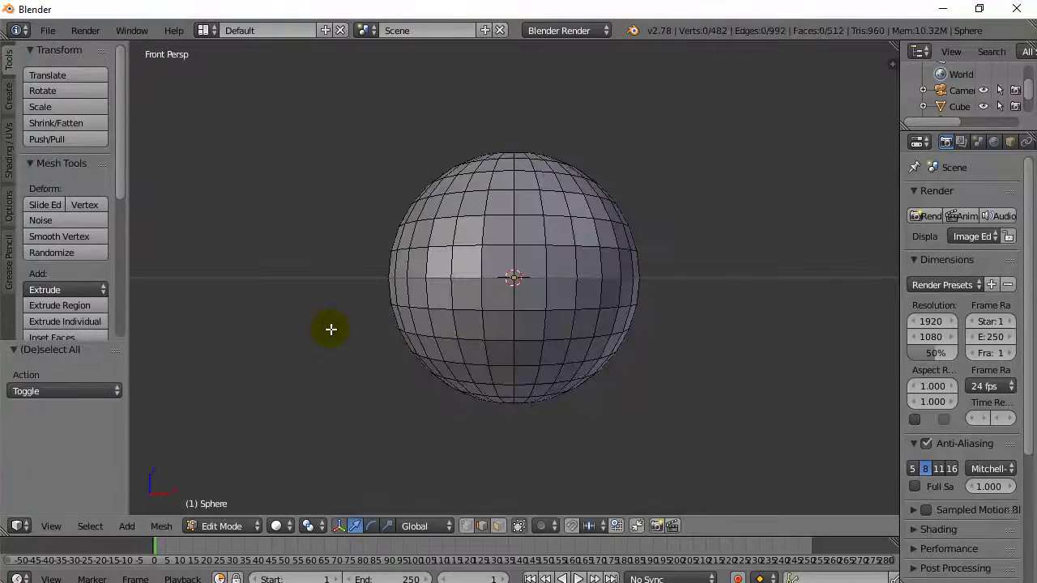
key("a")
left_click(91, 528)
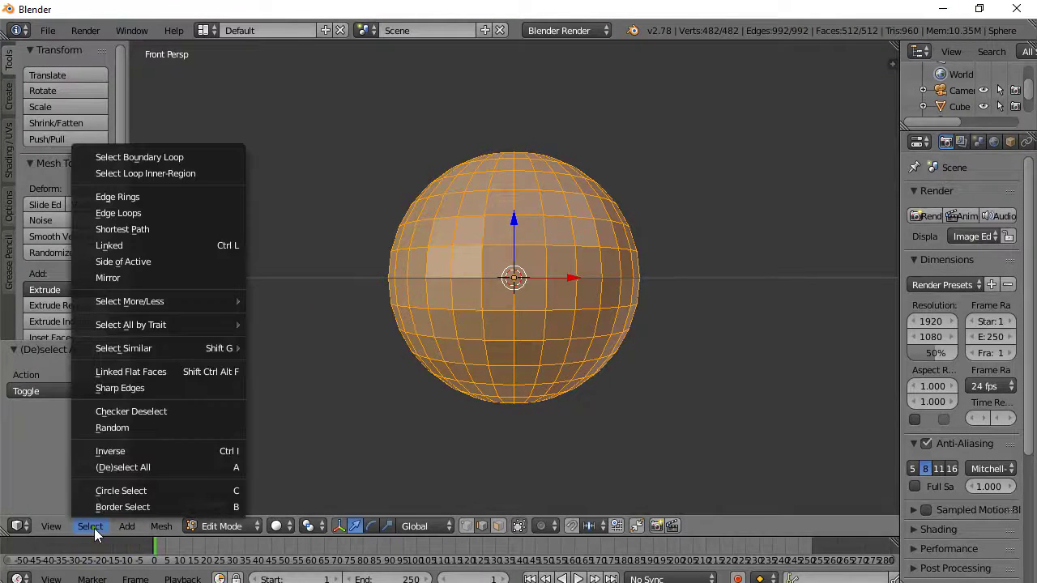
left_click(129, 467)
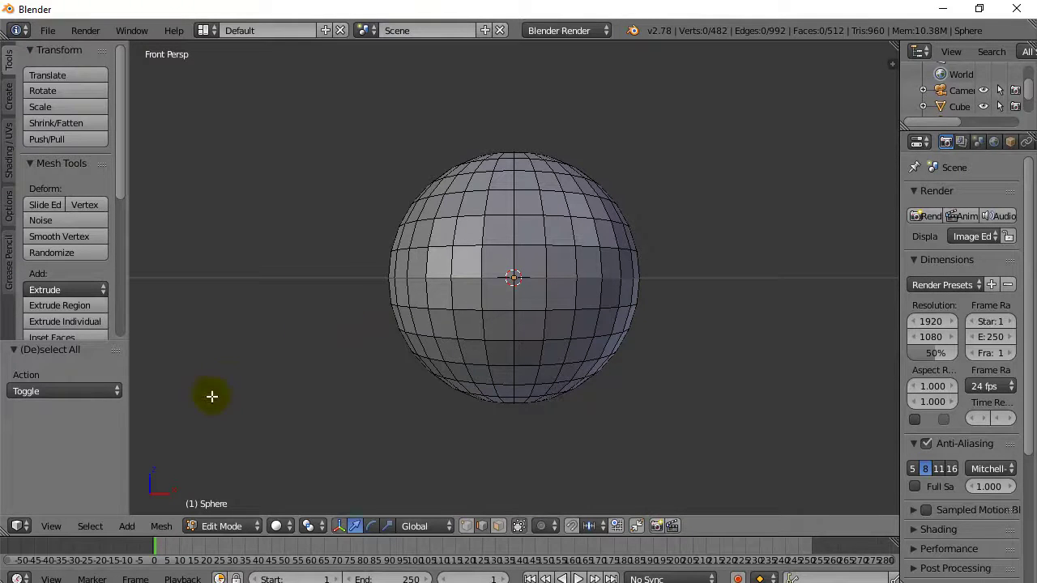
left_click(89, 526)
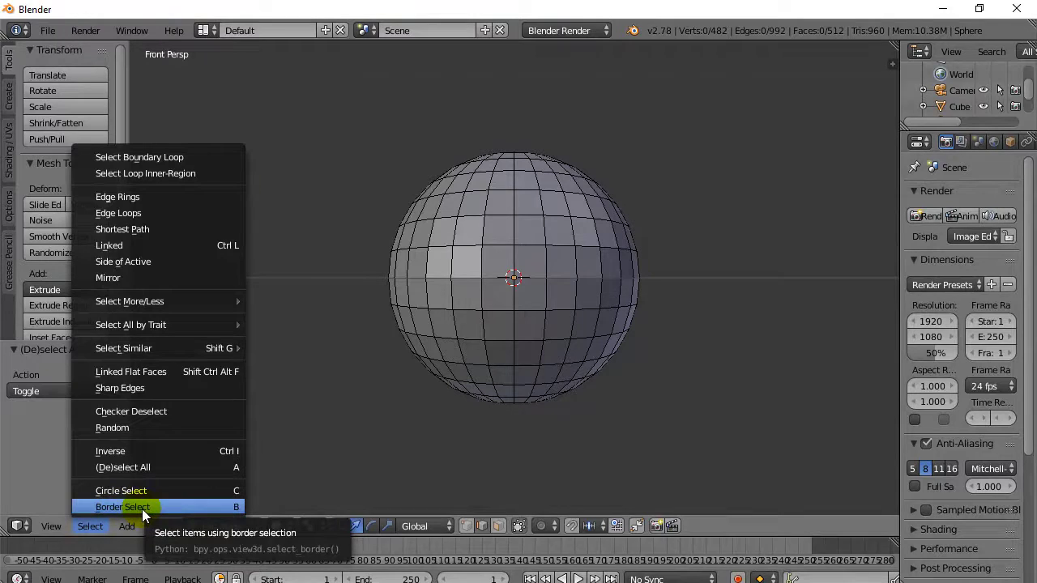
left_click(123, 507)
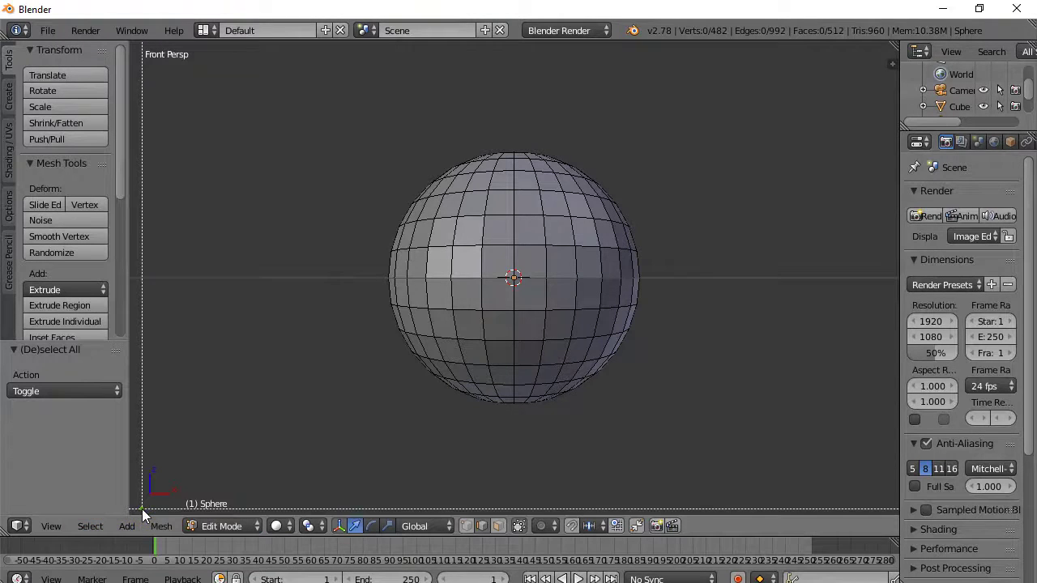
right_click(354, 283)
left_click_drag(455, 339, 705, 431)
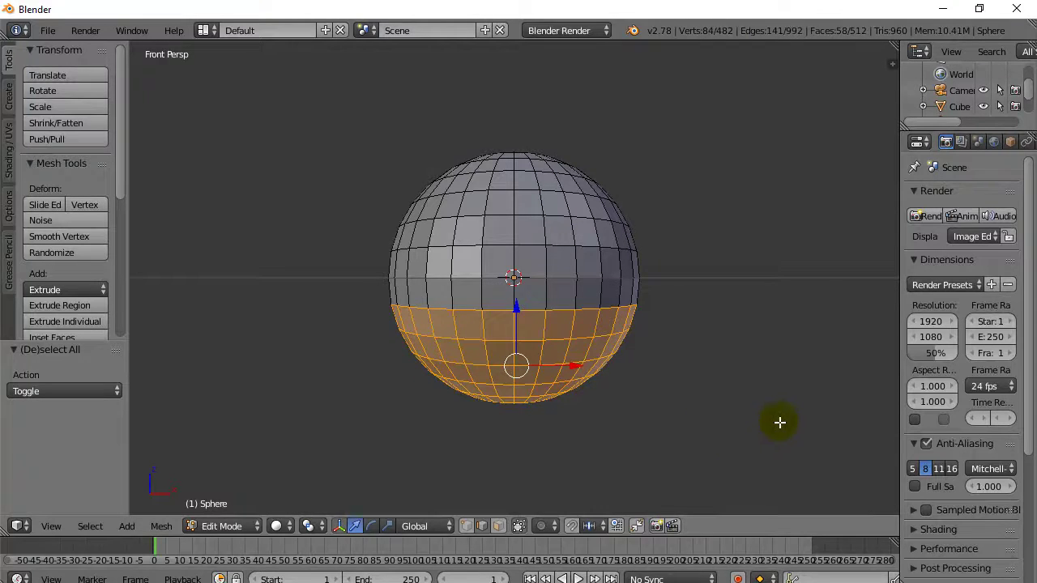
middle_click_drag(782, 387, 599, 387)
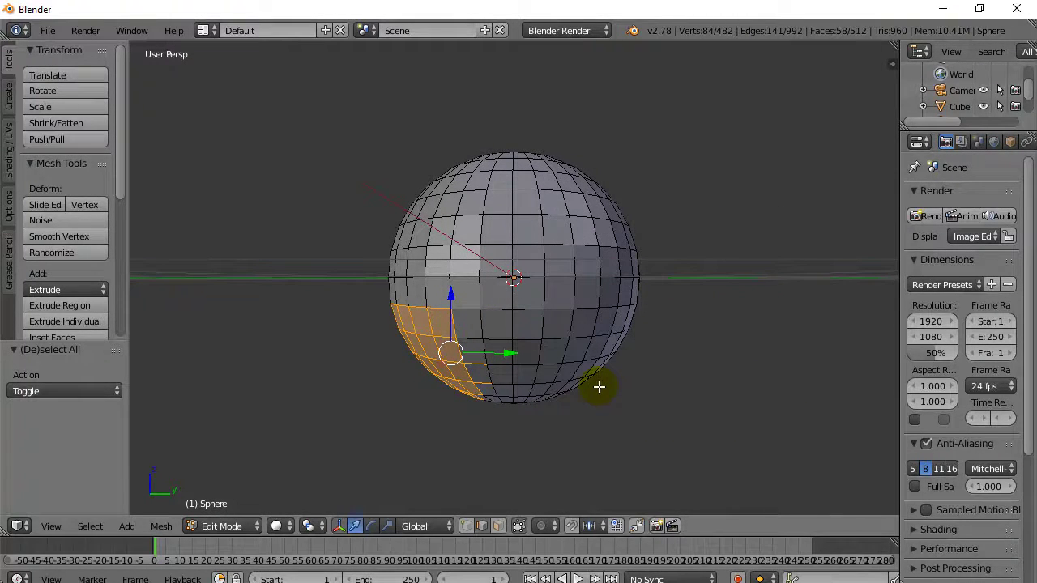
middle_click_drag(599, 387, 794, 389)
key("a")
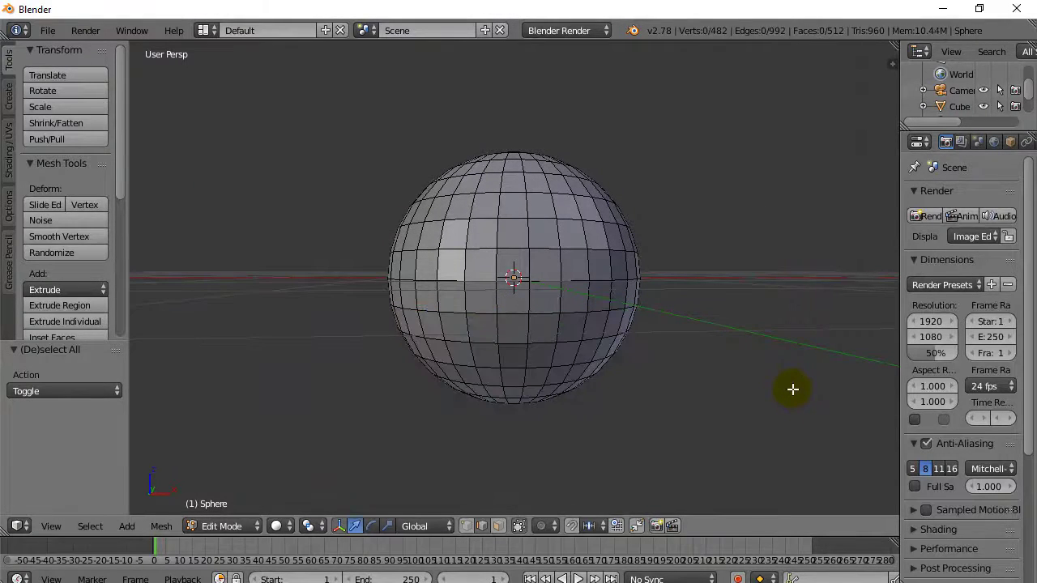
key("KP_1")
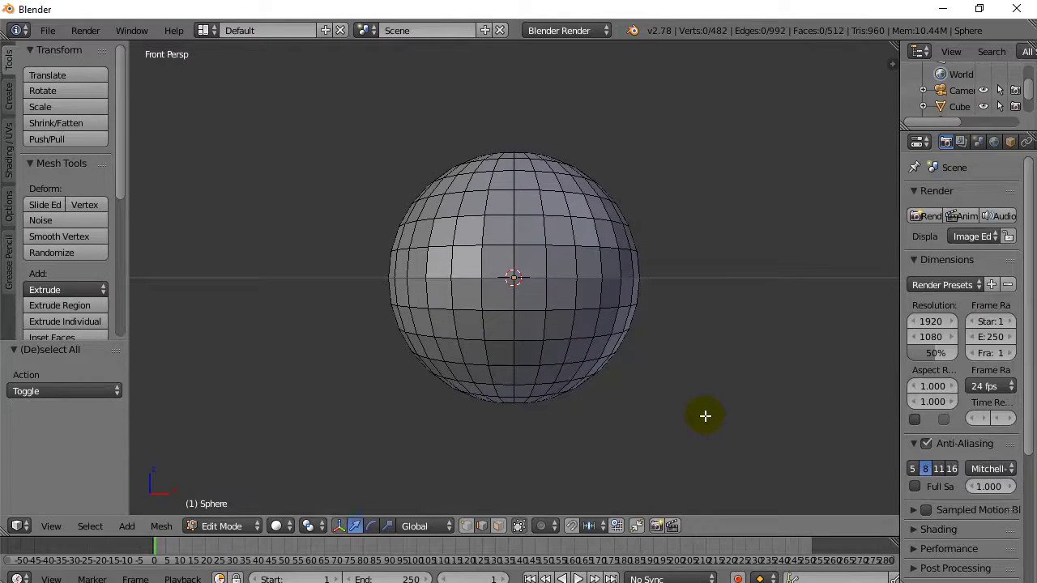
left_click(520, 527)
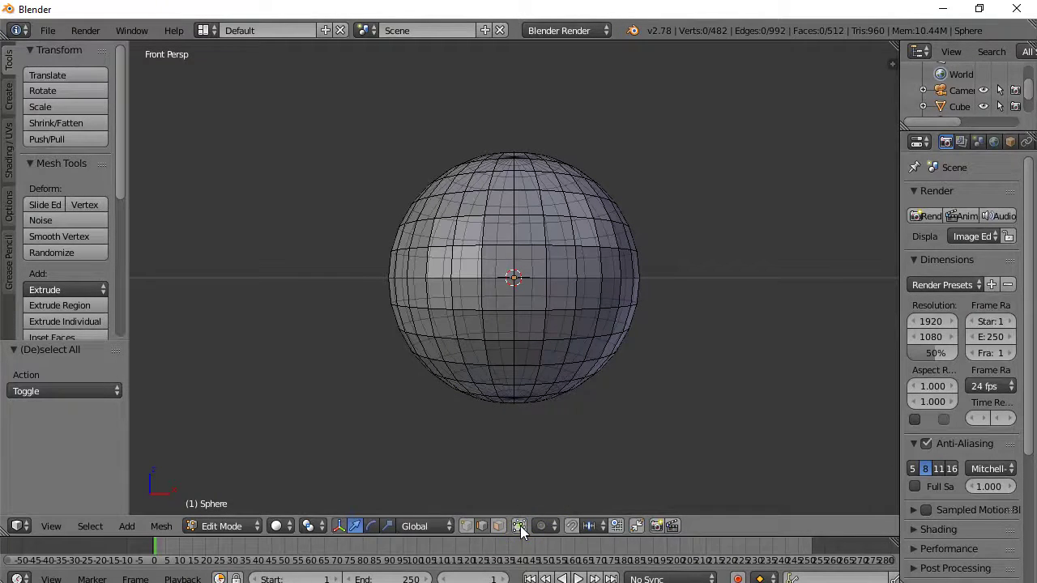
Step: Border-select the sphere's whole lower half, back included: 225 vertices, 224 faces
left_click(519, 528)
left_click(519, 527)
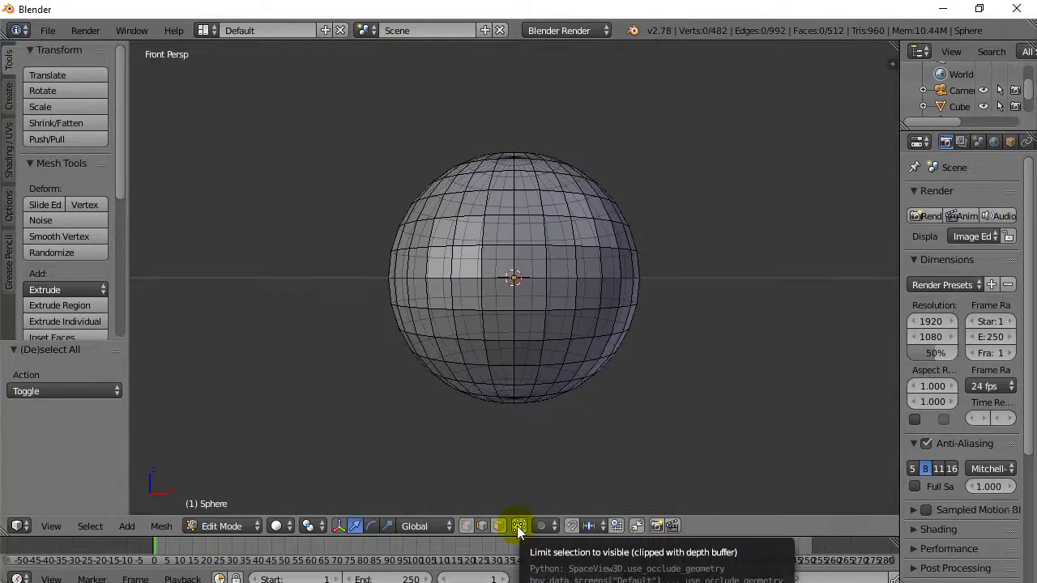
left_click(98, 526)
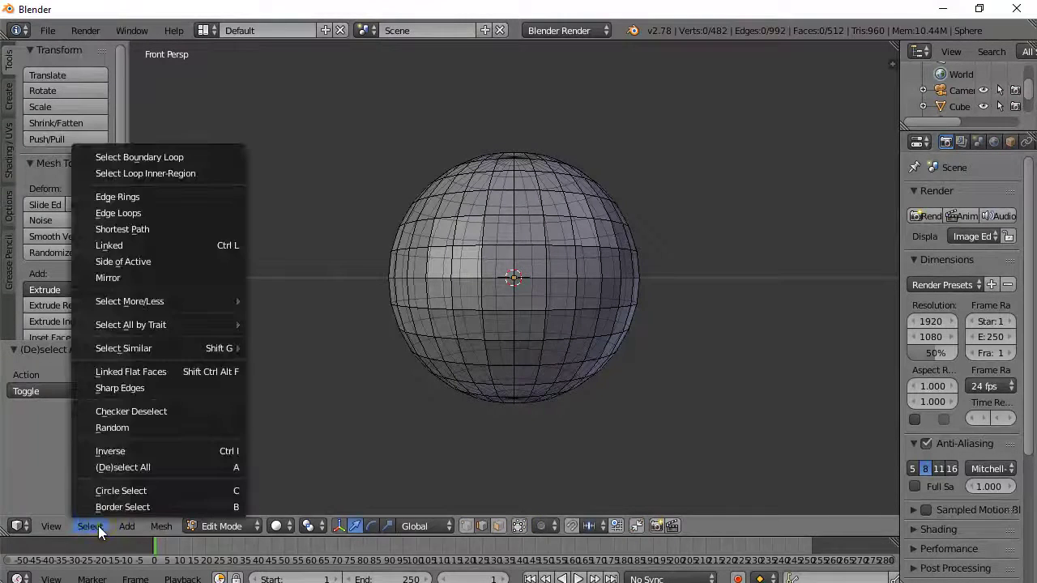
left_click(108, 506)
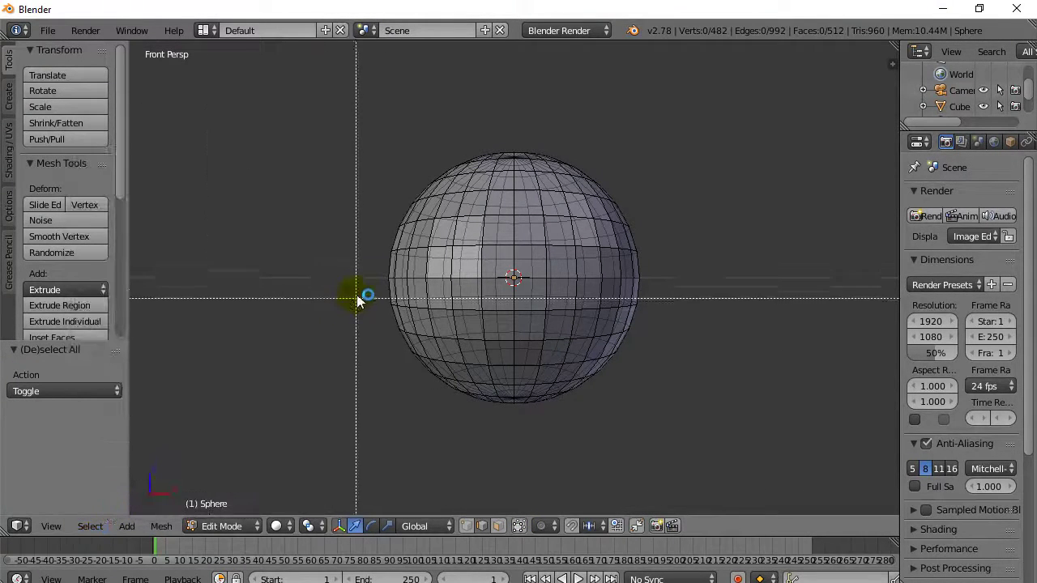
left_click_drag(359, 285, 722, 435)
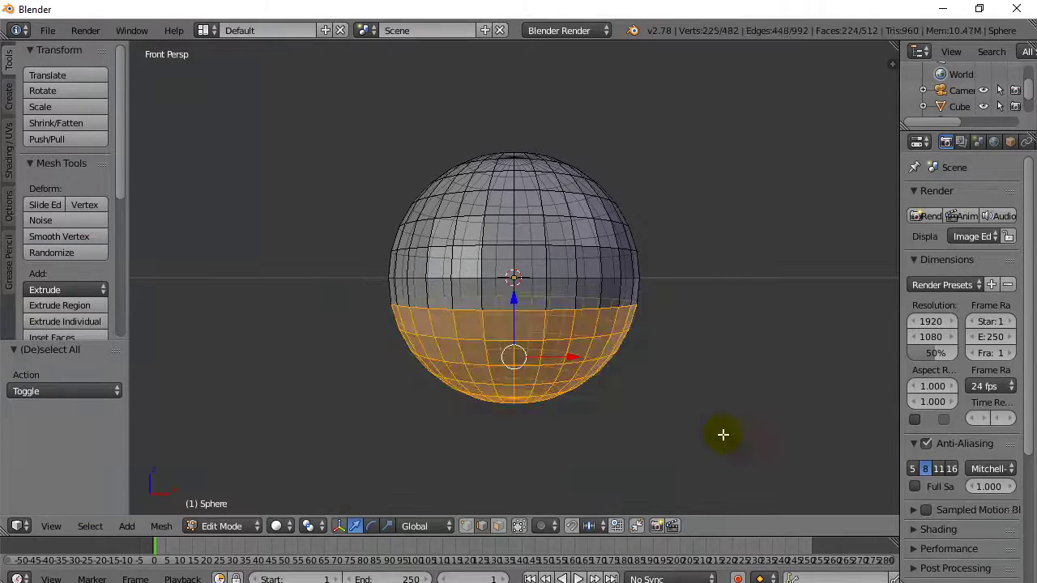
left_click(366, 282)
left_click(94, 527)
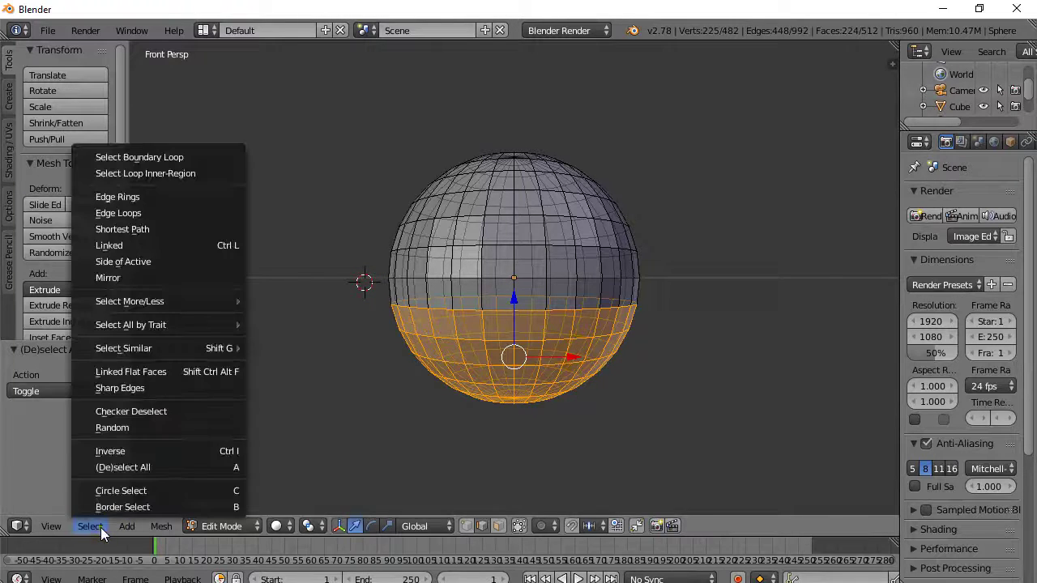
left_click(113, 501)
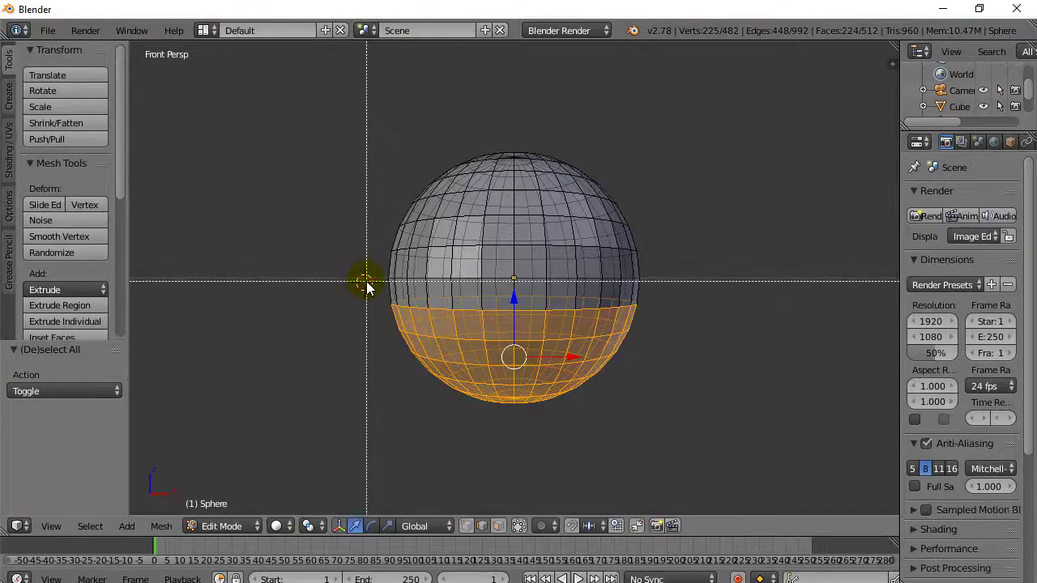
left_click_drag(366, 282, 735, 468)
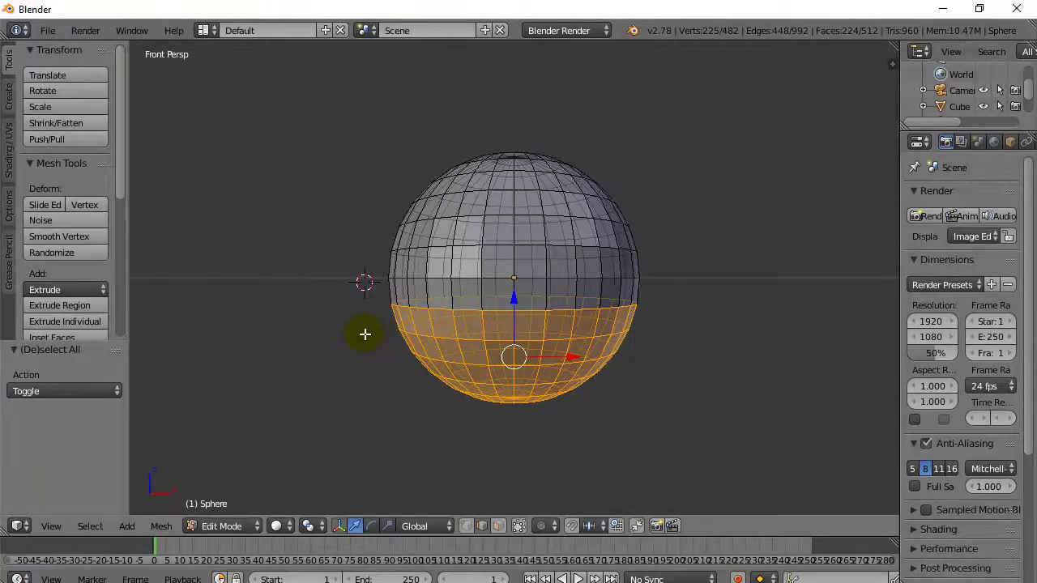
middle_click_drag(747, 373, 712, 391)
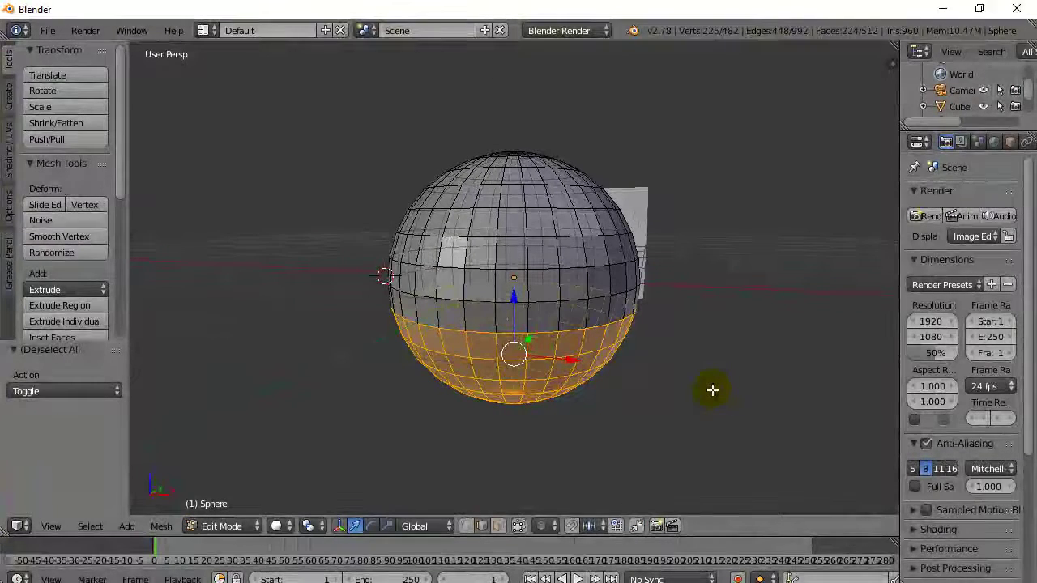
Step: Delete the selected lower faces, leaving a 289-vertex open dome, and inspect it in Object Mode
key("x")
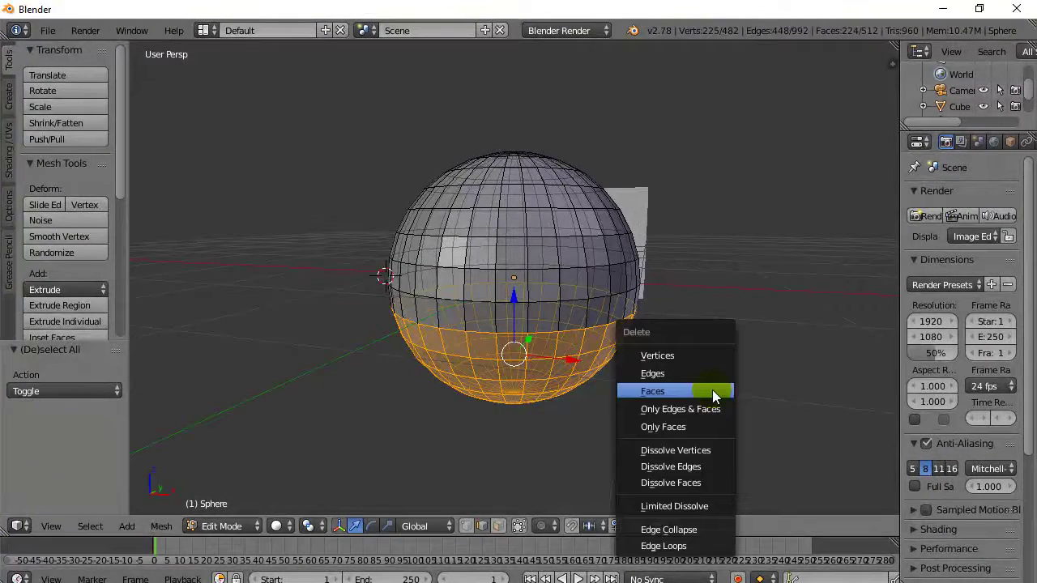
left_click(653, 392)
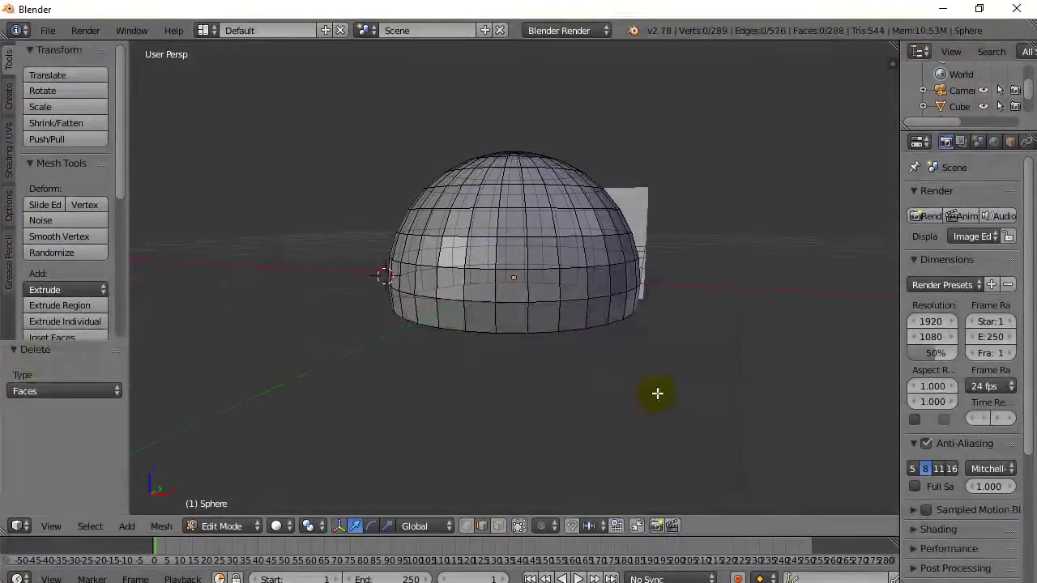
middle_click_drag(532, 417, 414, 361)
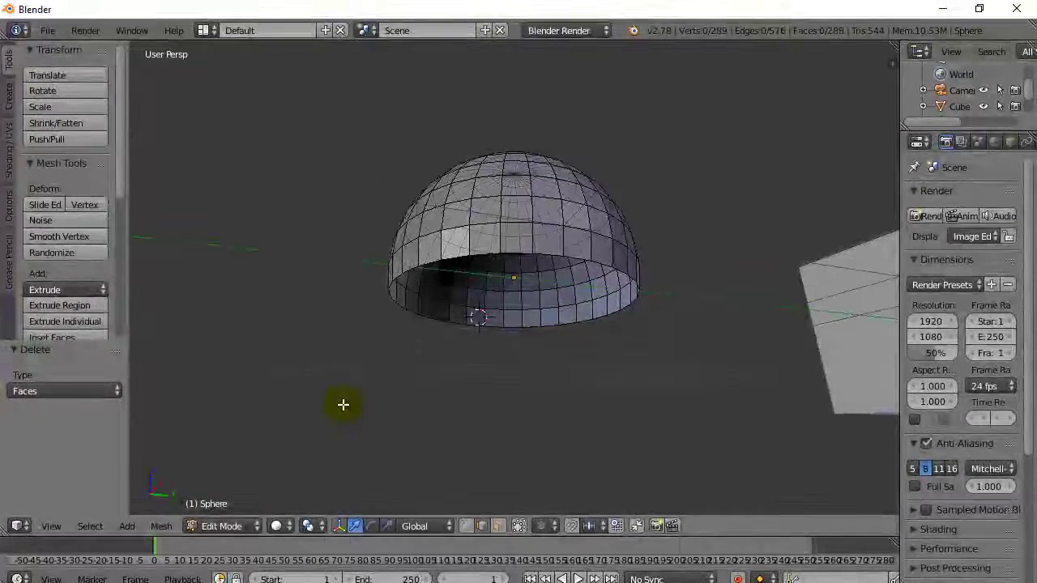
key("Tab")
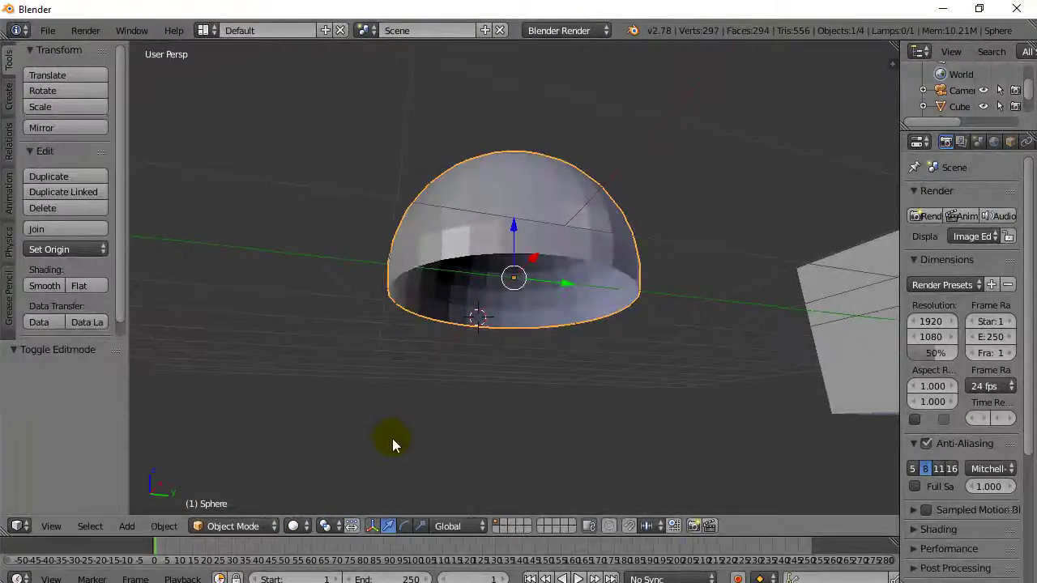
middle_click_drag(392, 438, 455, 413)
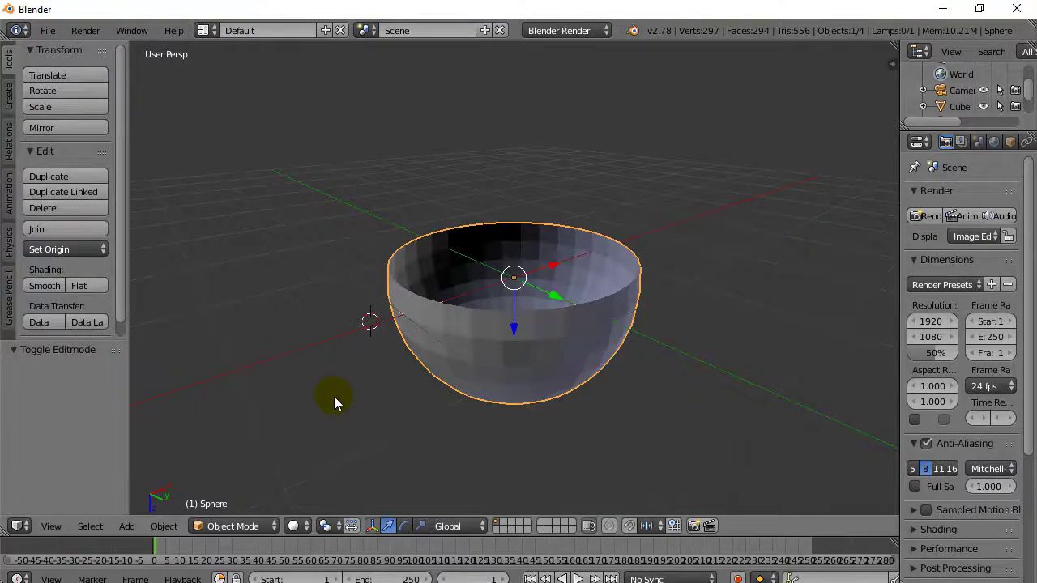
key("Tab")
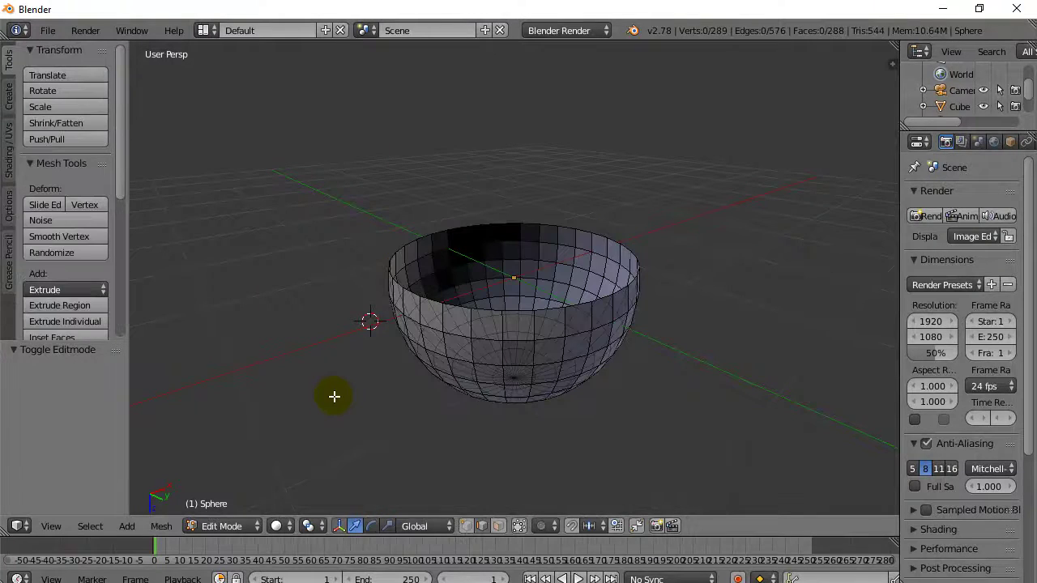
Step: In Edge select mode, pick several edges along the bowl's open rim one by one
left_click(481, 527)
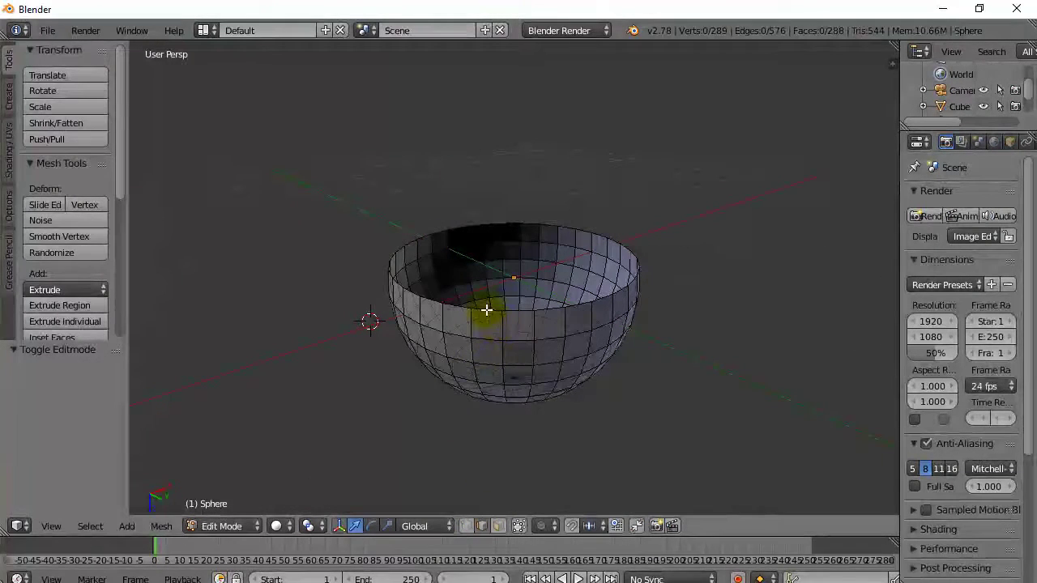
right_click(486, 309)
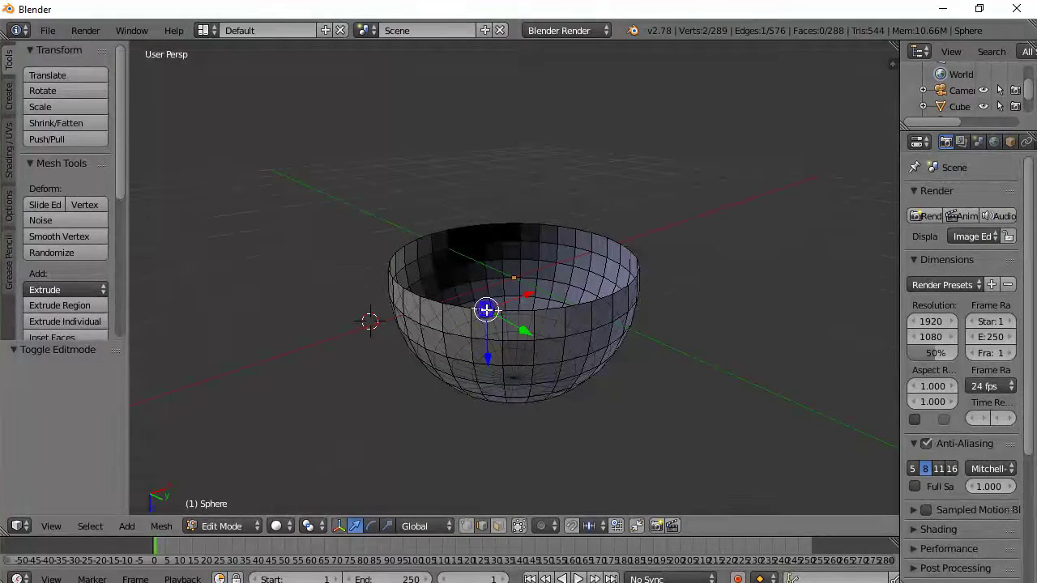
right_click(531, 309, "shift")
right_click(552, 306, "shift")
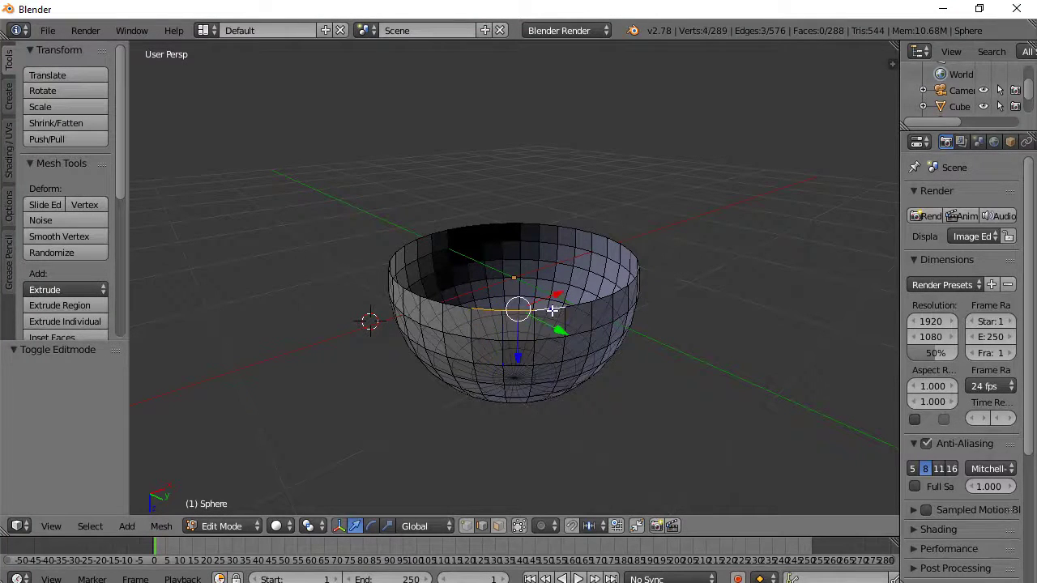
right_click(567, 304, "shift")
right_click(603, 297, "shift")
right_click(587, 299, "shift")
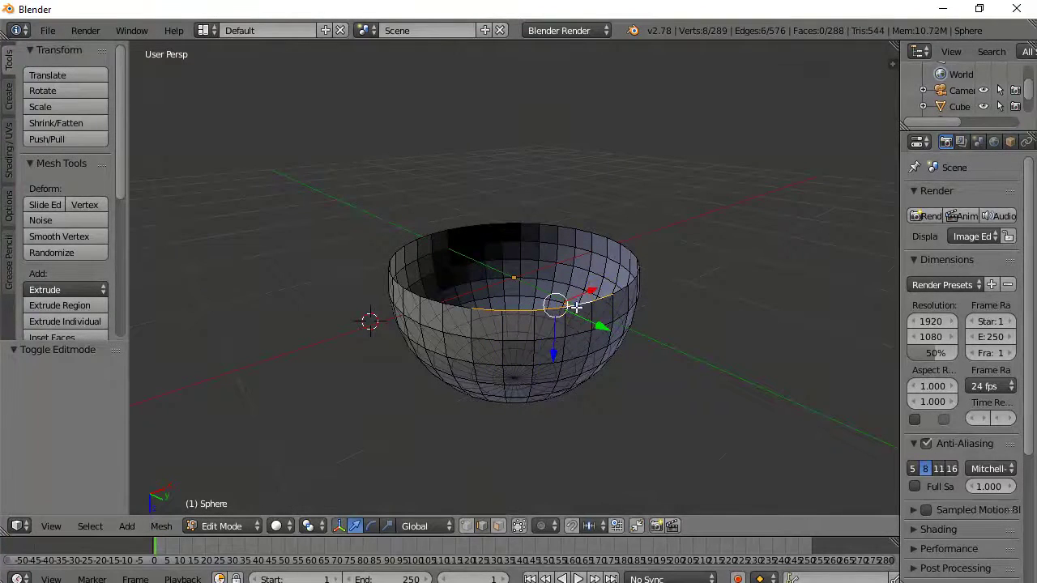
middle_click_drag(549, 347, 579, 370)
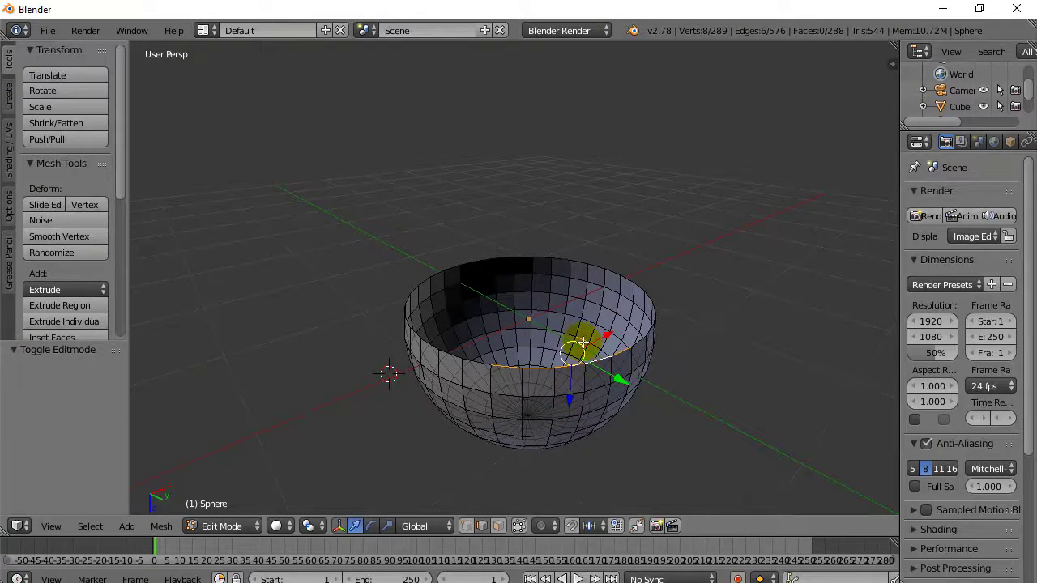
right_click(582, 343, "shift")
key("ctrl+z")
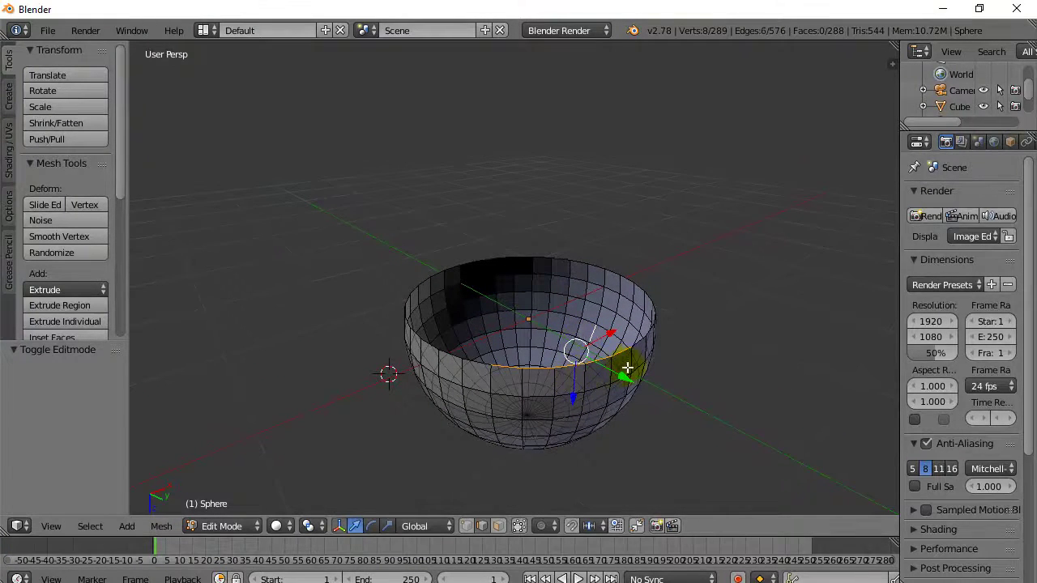
right_click(638, 344, "shift")
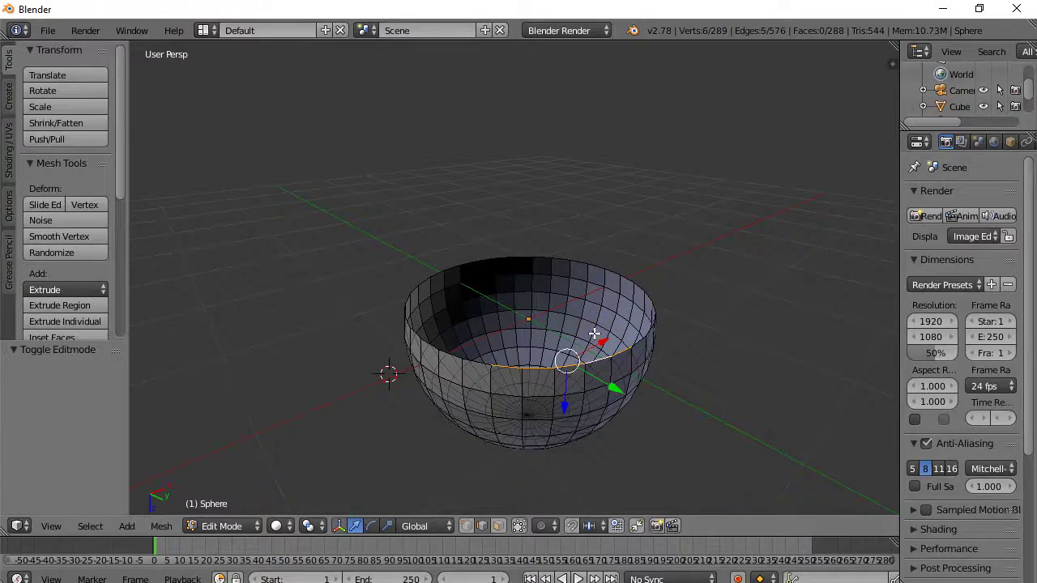
right_click(638, 344, "shift")
right_click(636, 343, "shift")
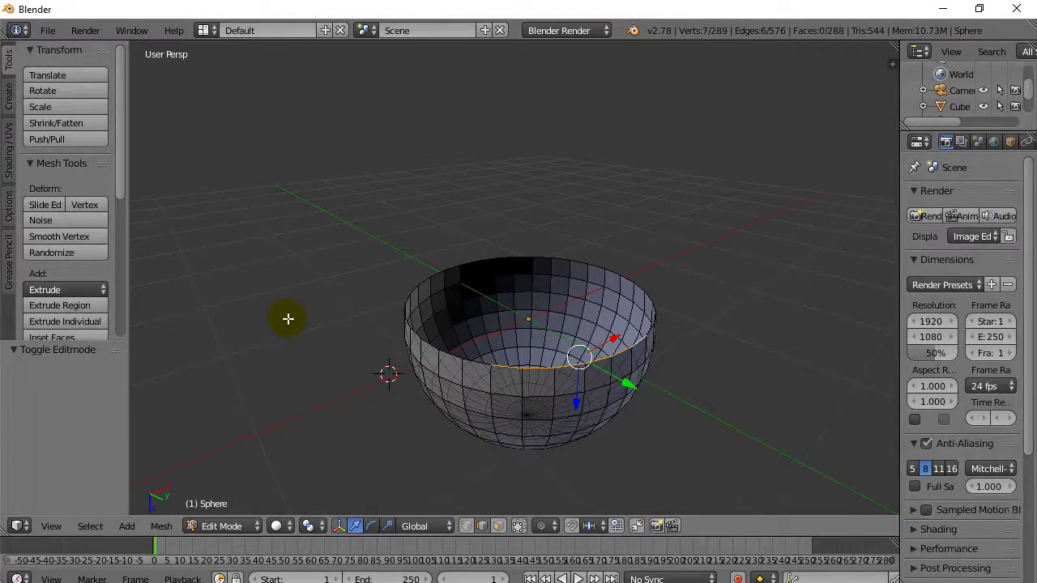
Step: From a new angle, select the entire rim edge loop of the half-sphere
middle_click_drag(375, 324, 363, 343)
right_click(424, 361)
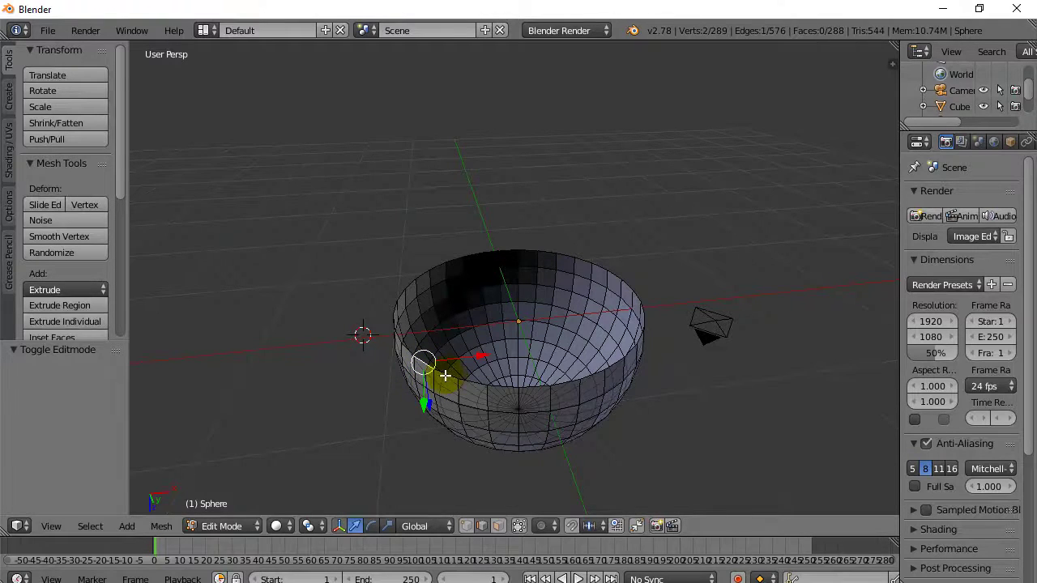
right_click(445, 375)
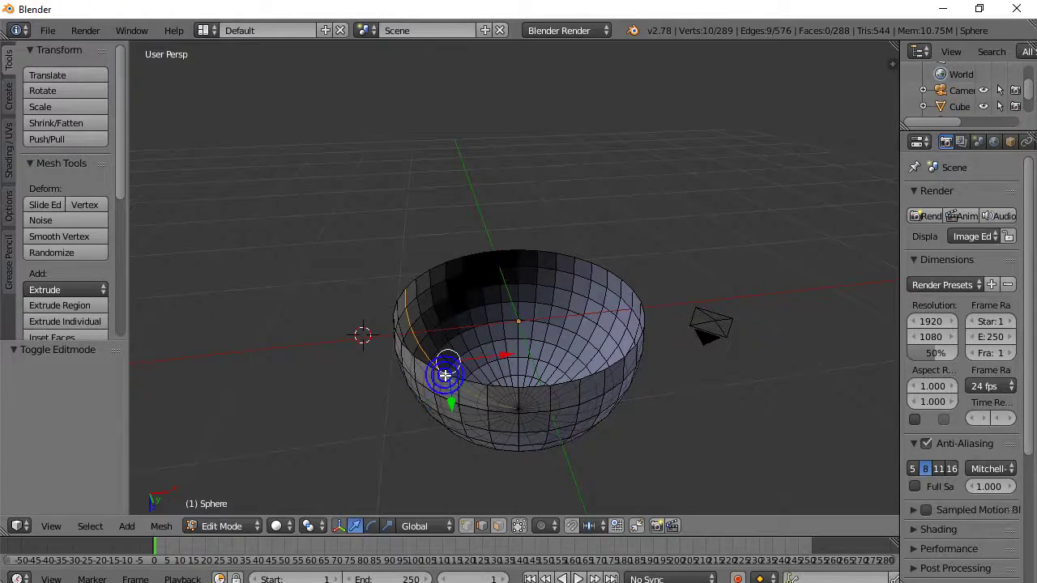
right_click(427, 365)
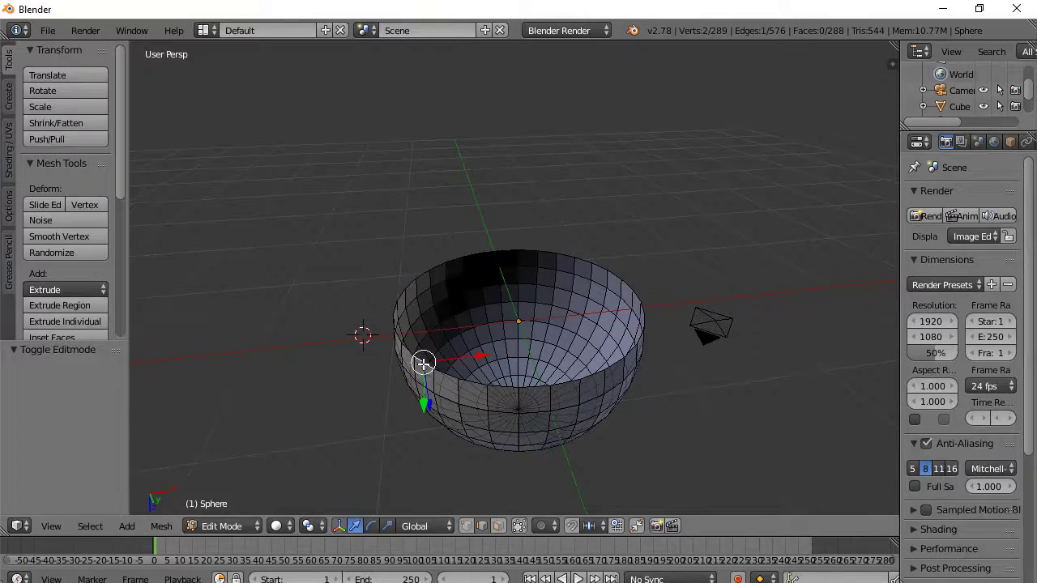
right_click(443, 374)
right_click(443, 373, "alt")
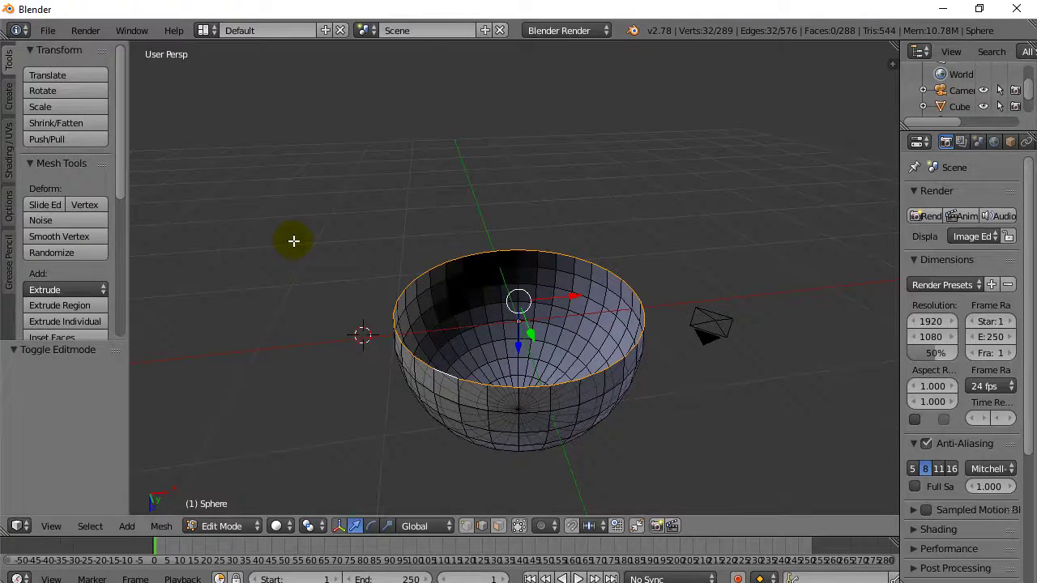
Step: Fill the selected rim loop with a single face and check it with X-ray toggled
key("f")
middle_click_drag(294, 252, 306, 282)
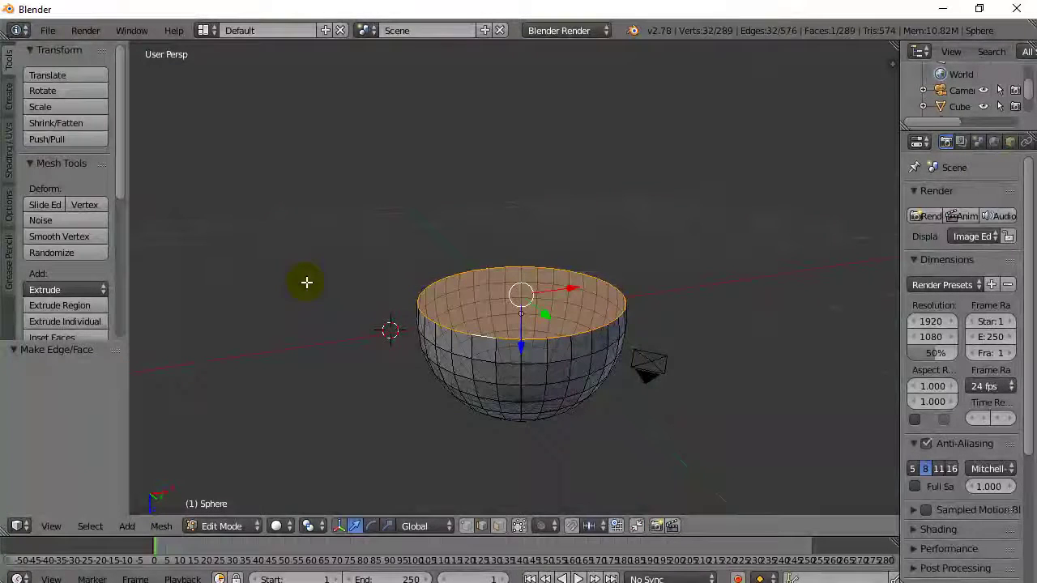
left_click(519, 526)
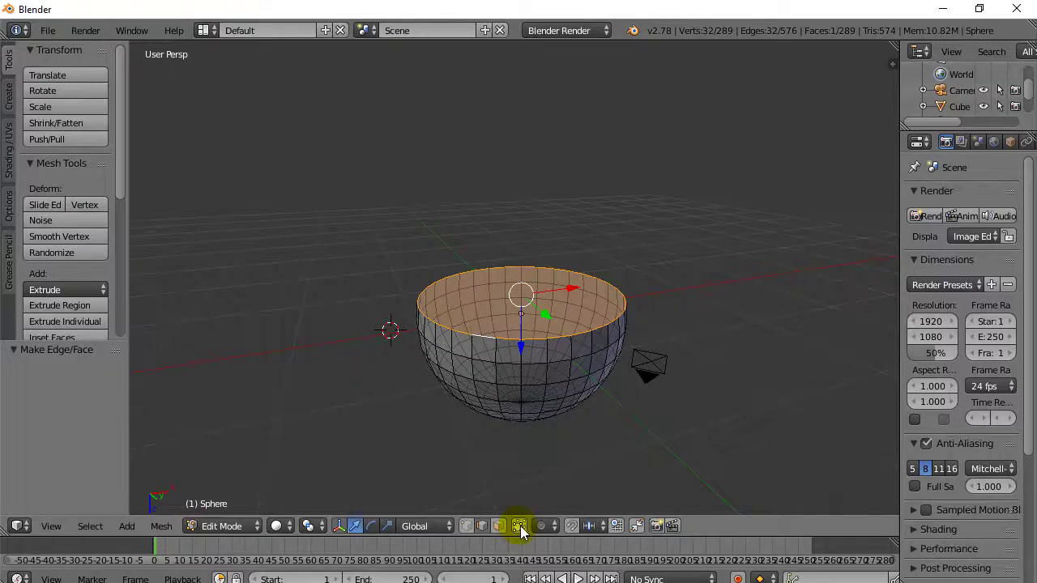
left_click(519, 525)
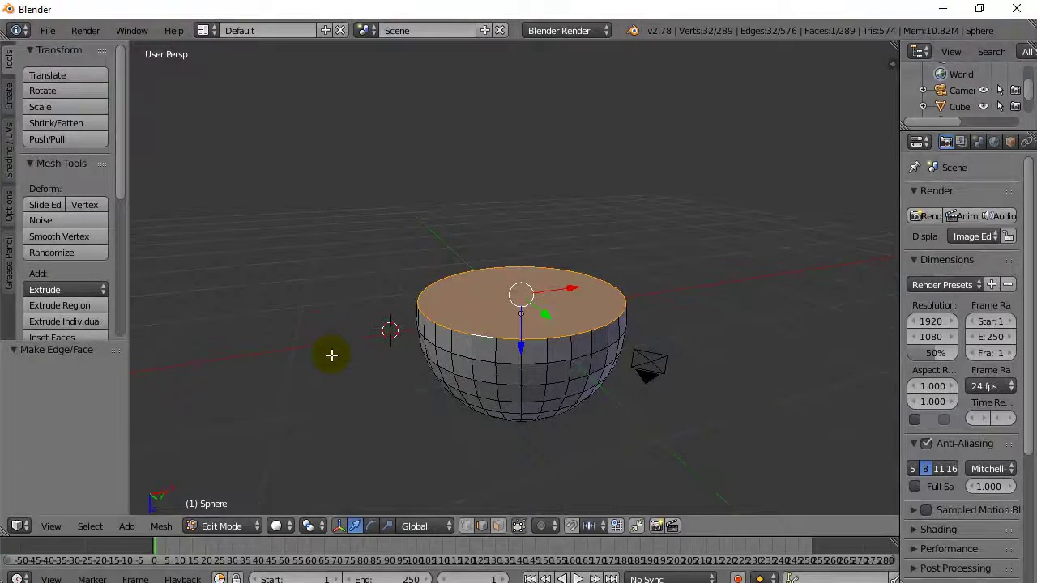
Step: Return to Object Mode and inspect the closed half-sphere in rendered shading
key("Tab")
key("shift+z")
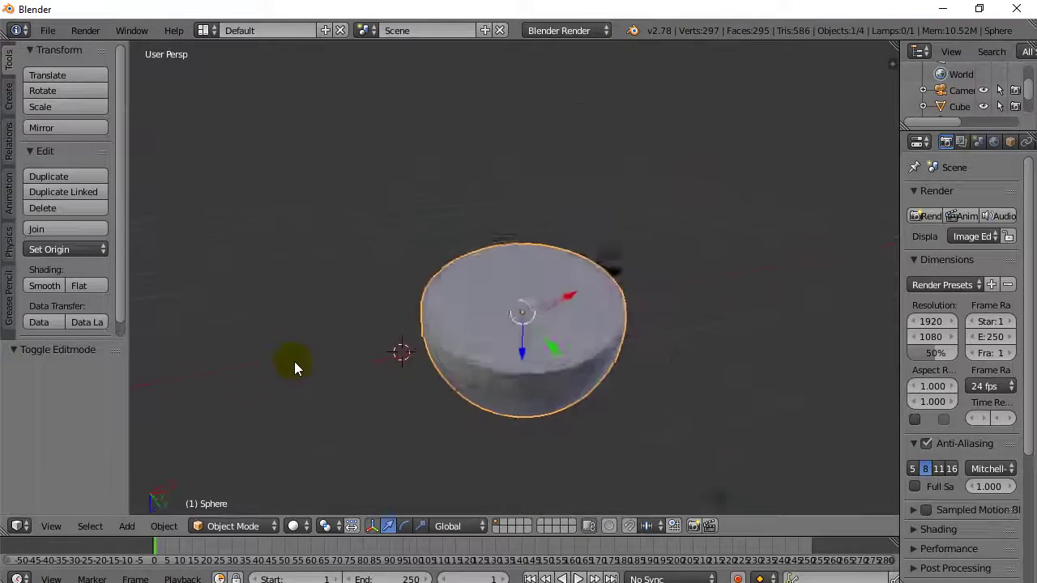
middle_click_drag(309, 311, 356, 320)
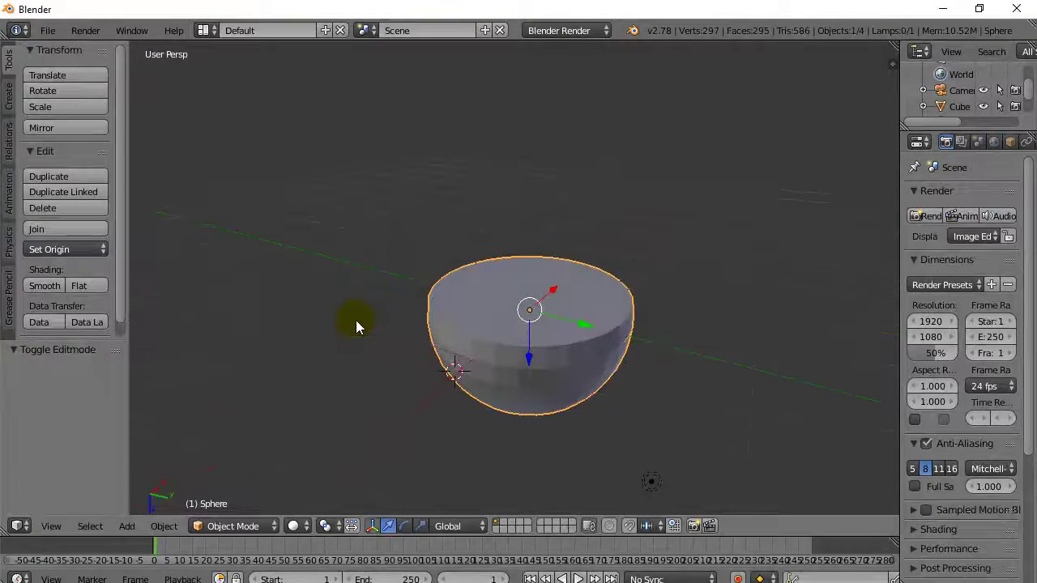